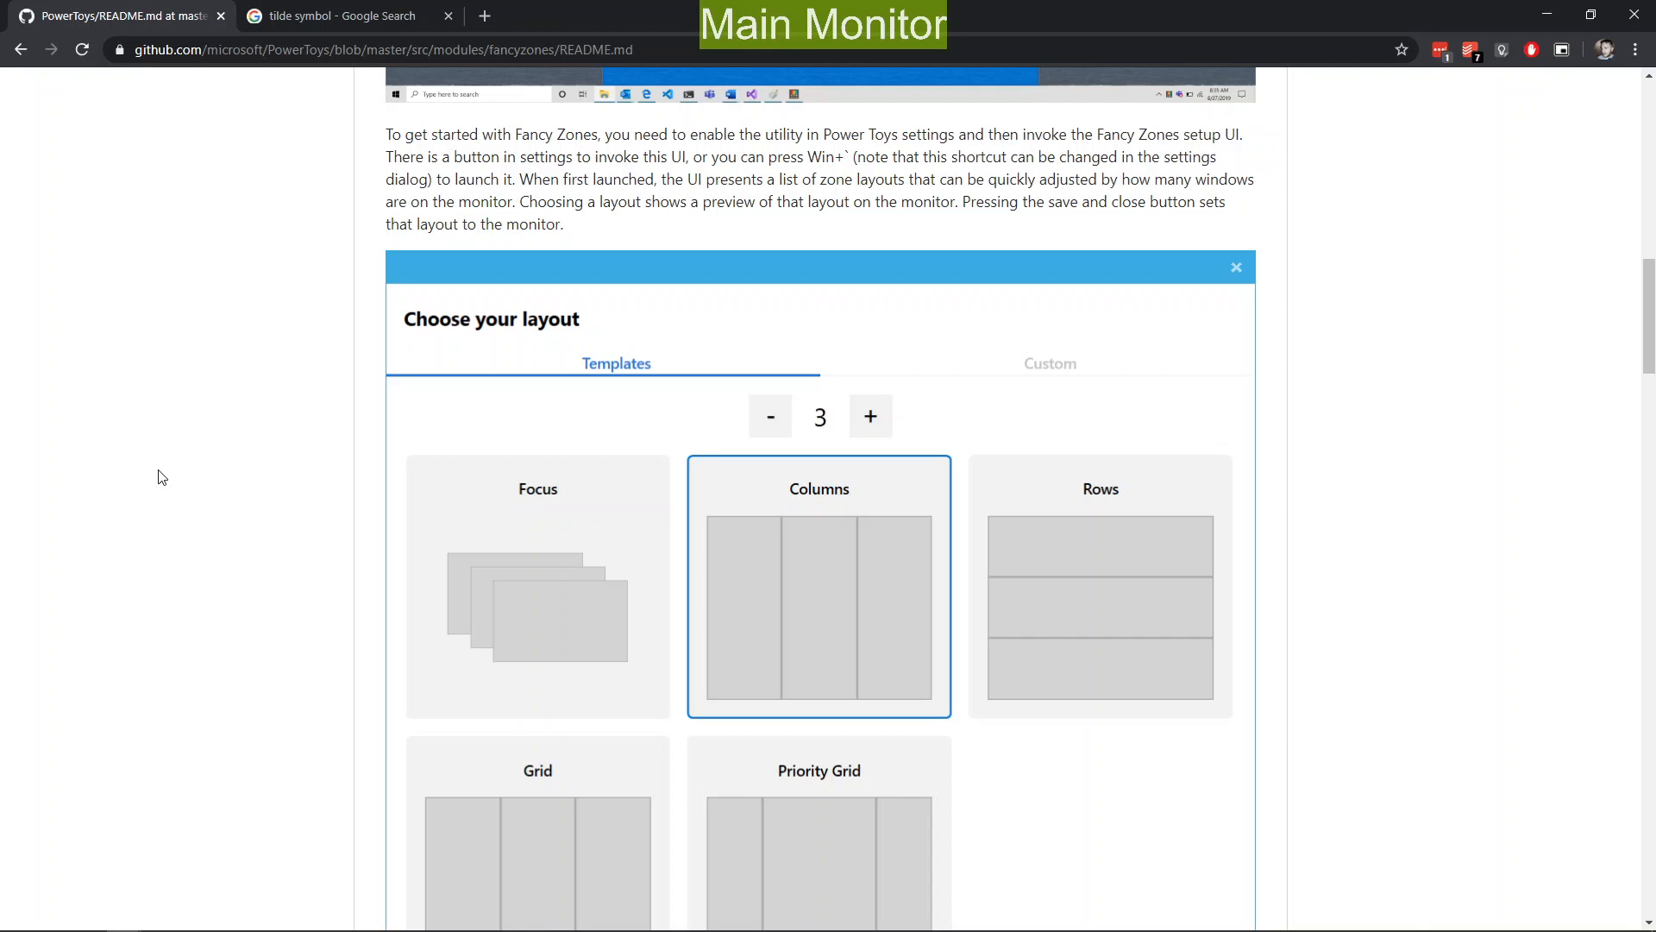
# Step: Examine the layout templates section of the FancyZones README and minimize the browser window
pyautogui.scroll(-3, 632, 562)
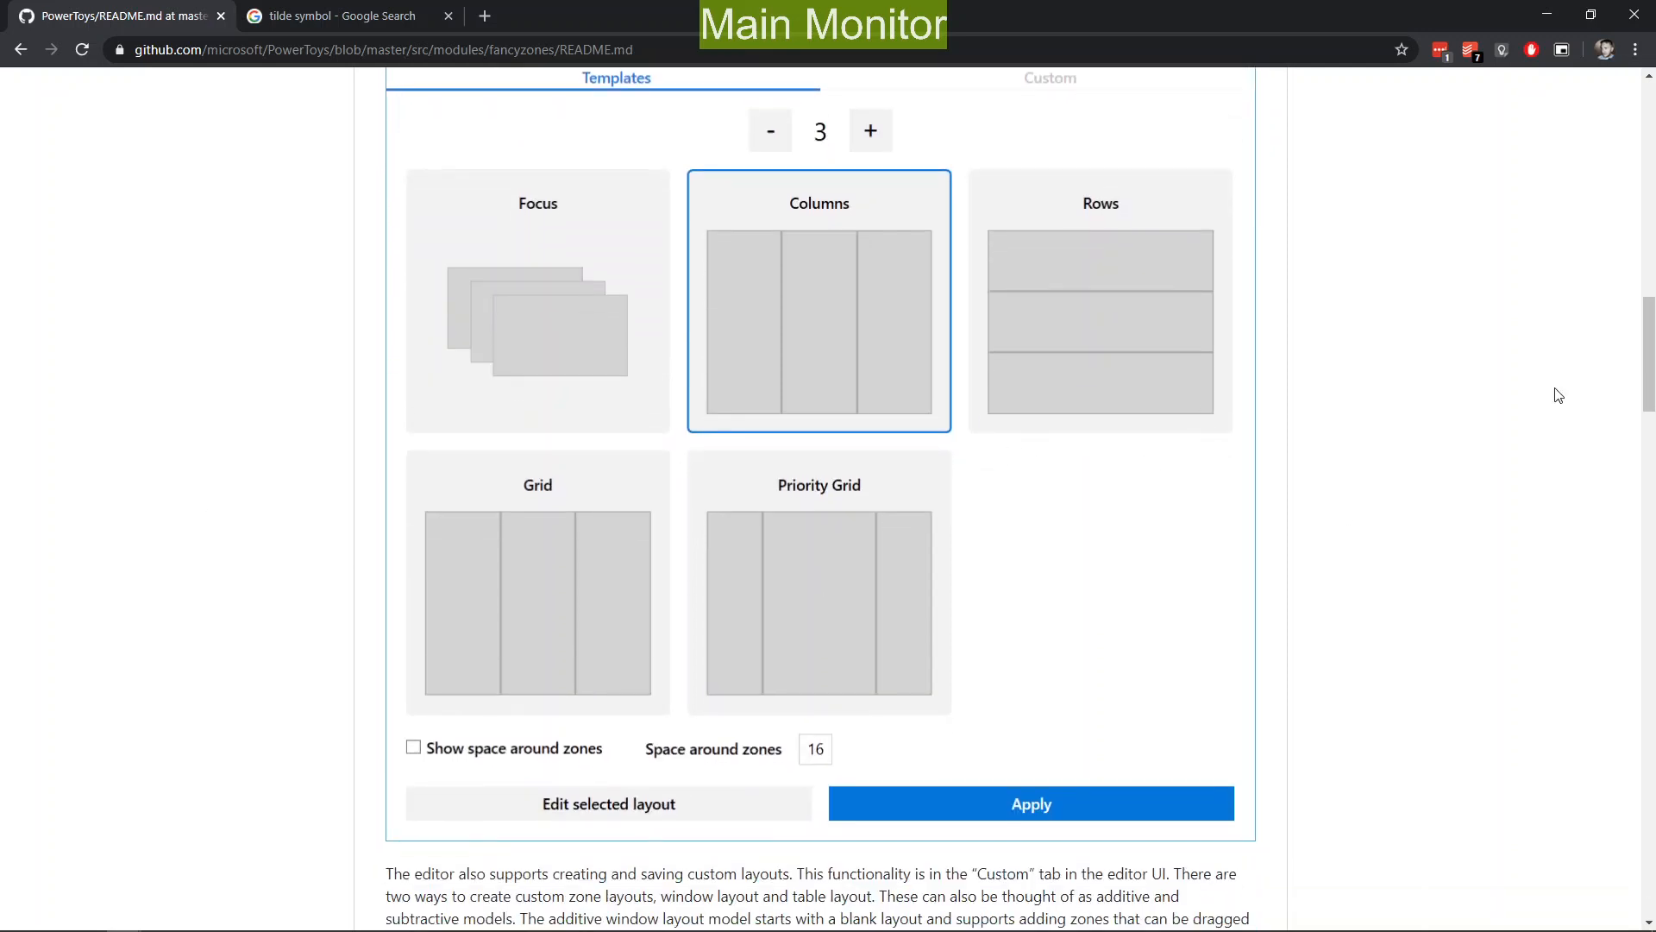
pyautogui.click(1218, 481)
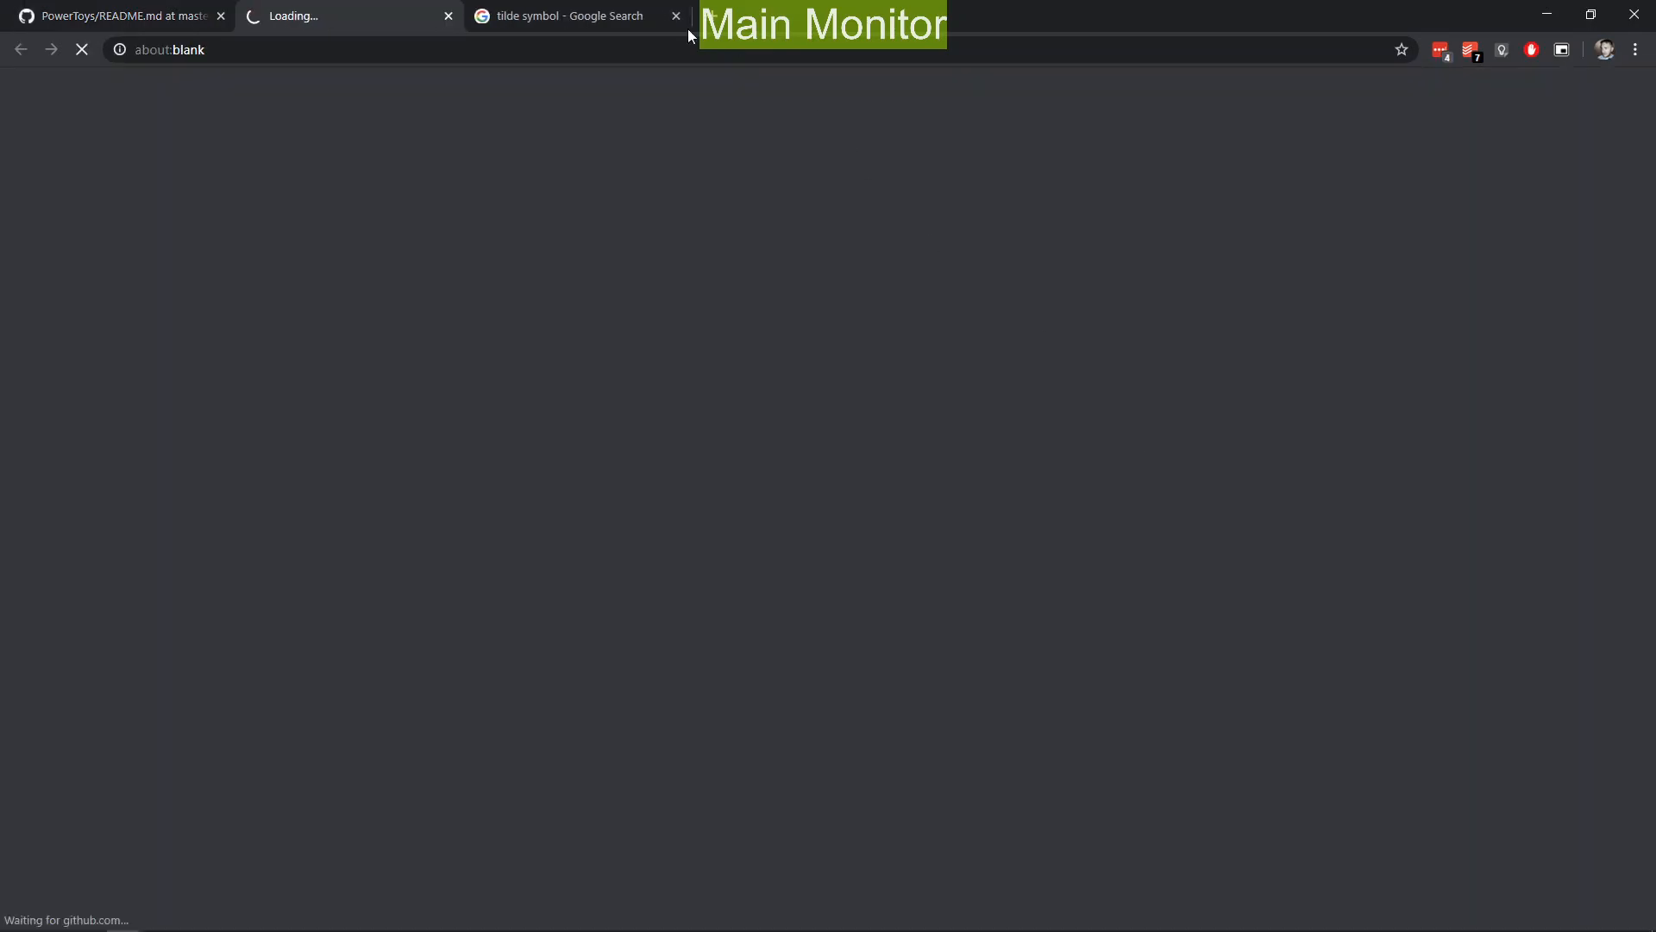
pyautogui.click(450, 17)
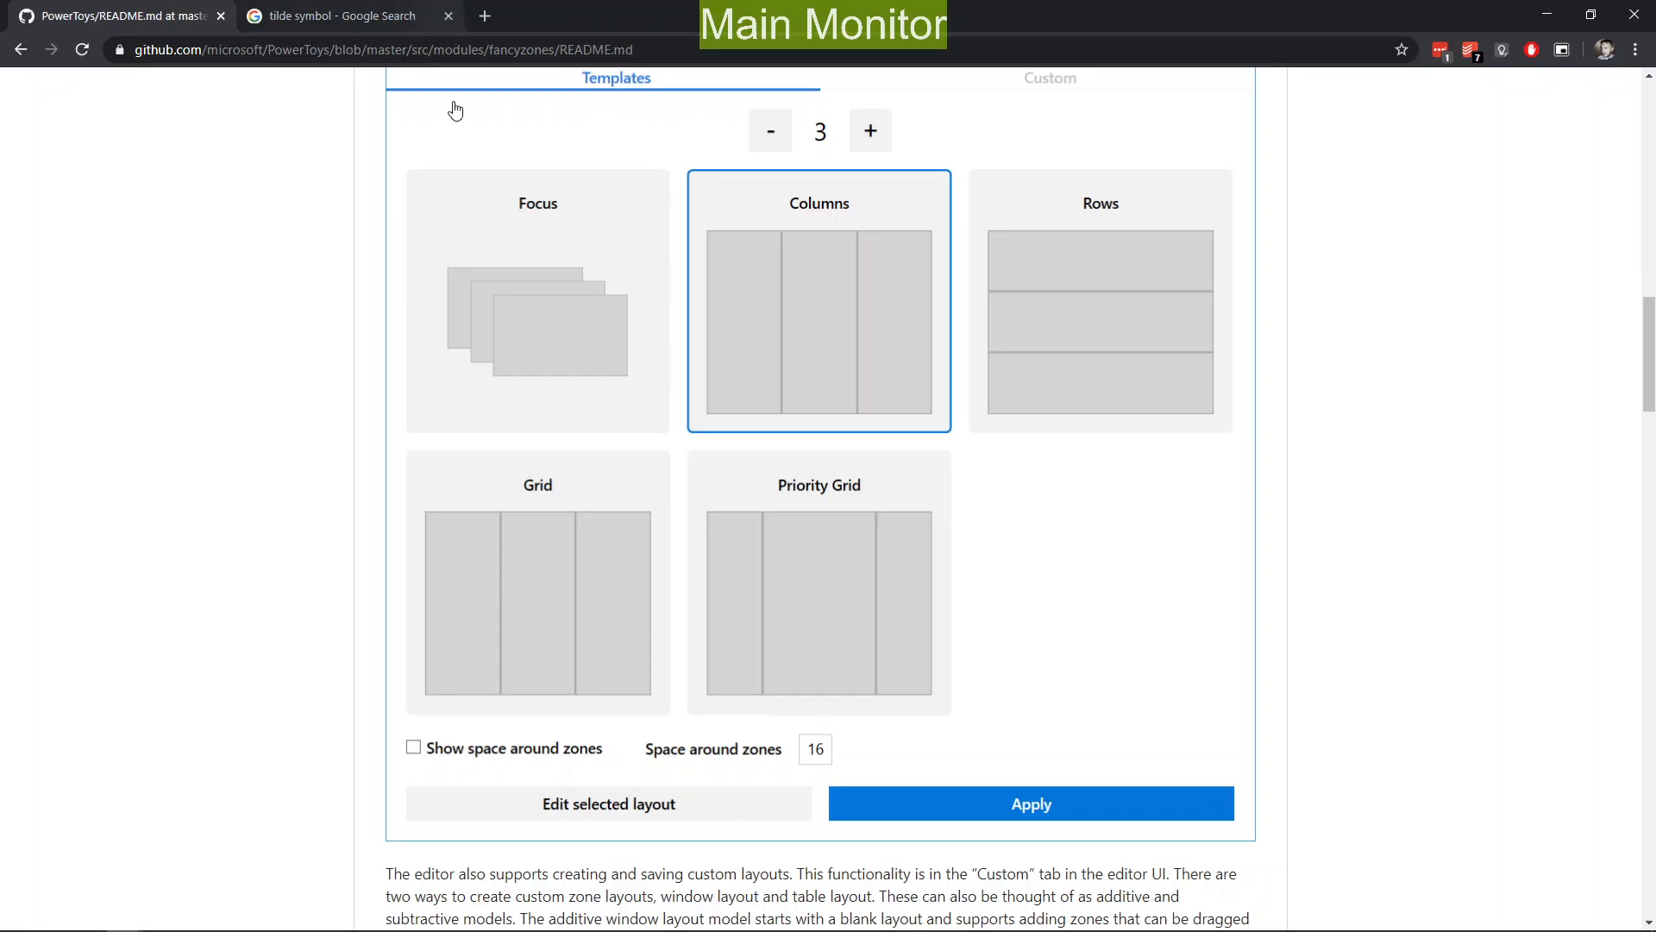
pyautogui.scroll(1, 291, 408)
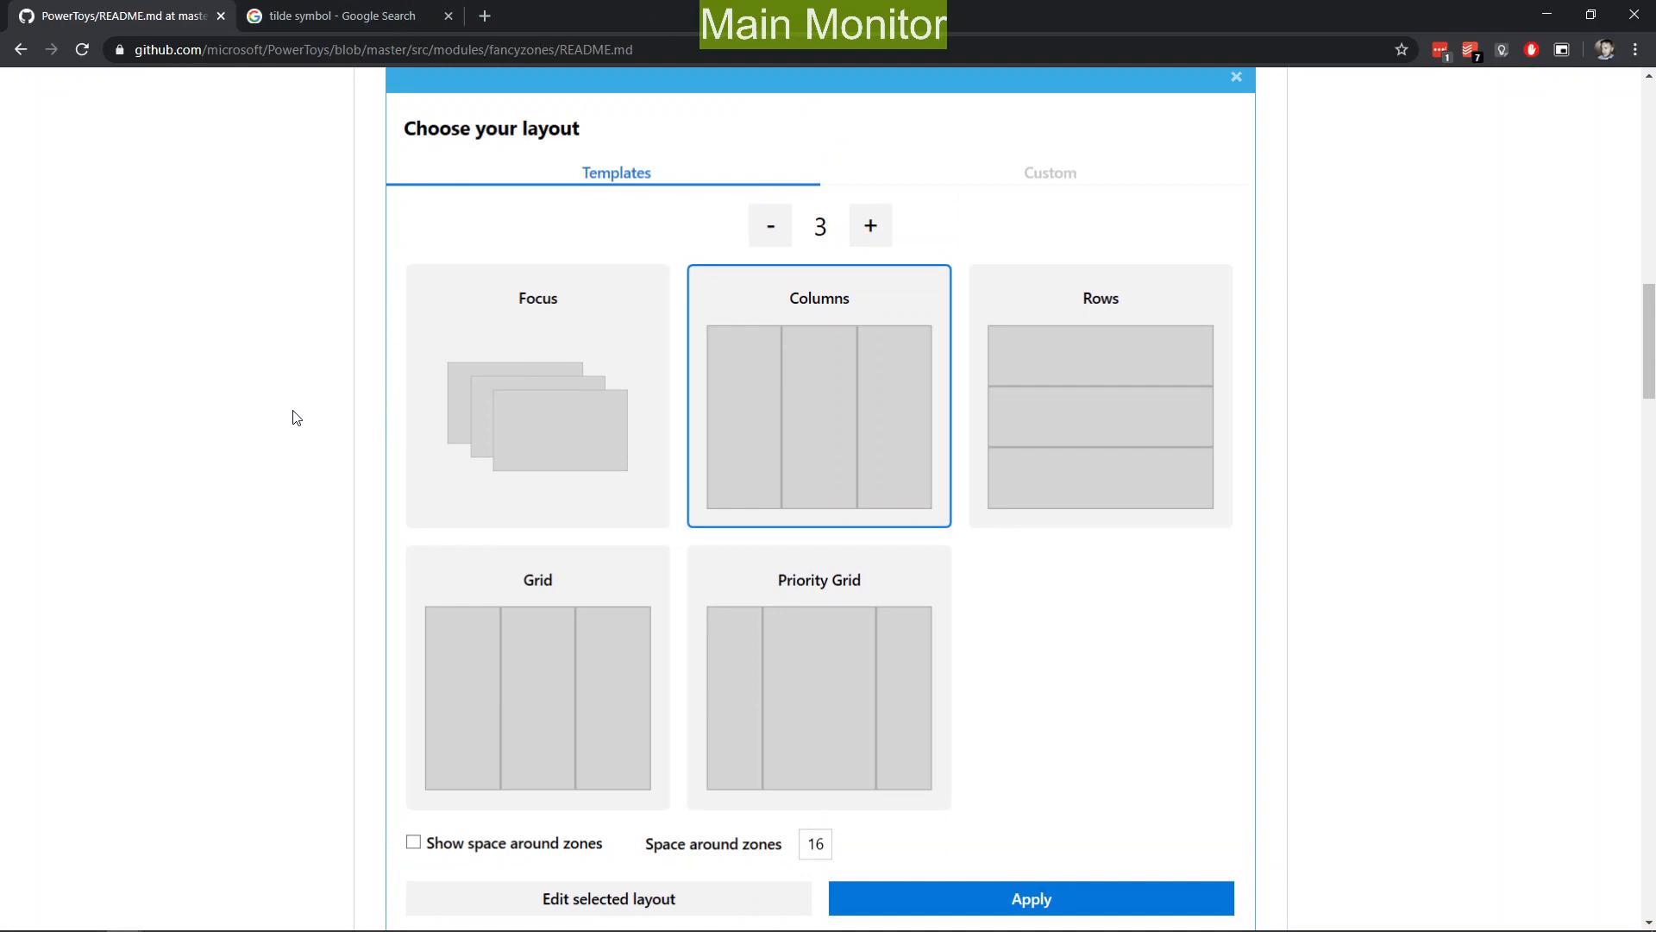
pyautogui.scroll(1, 294, 407)
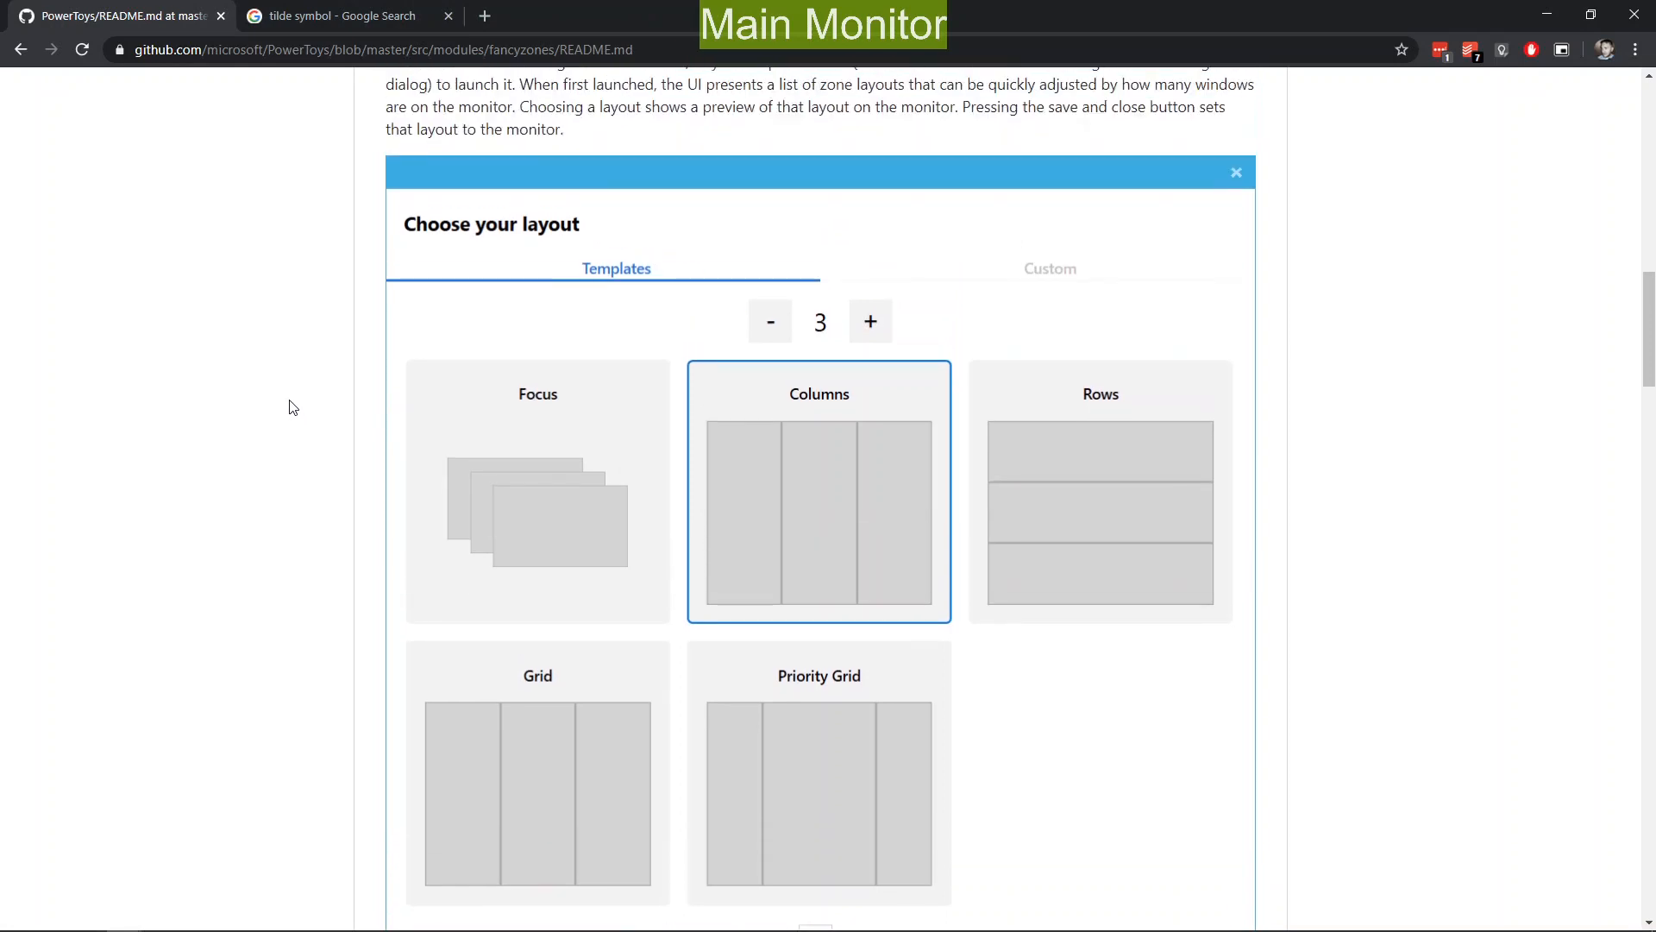
pyautogui.click(1547, 15)
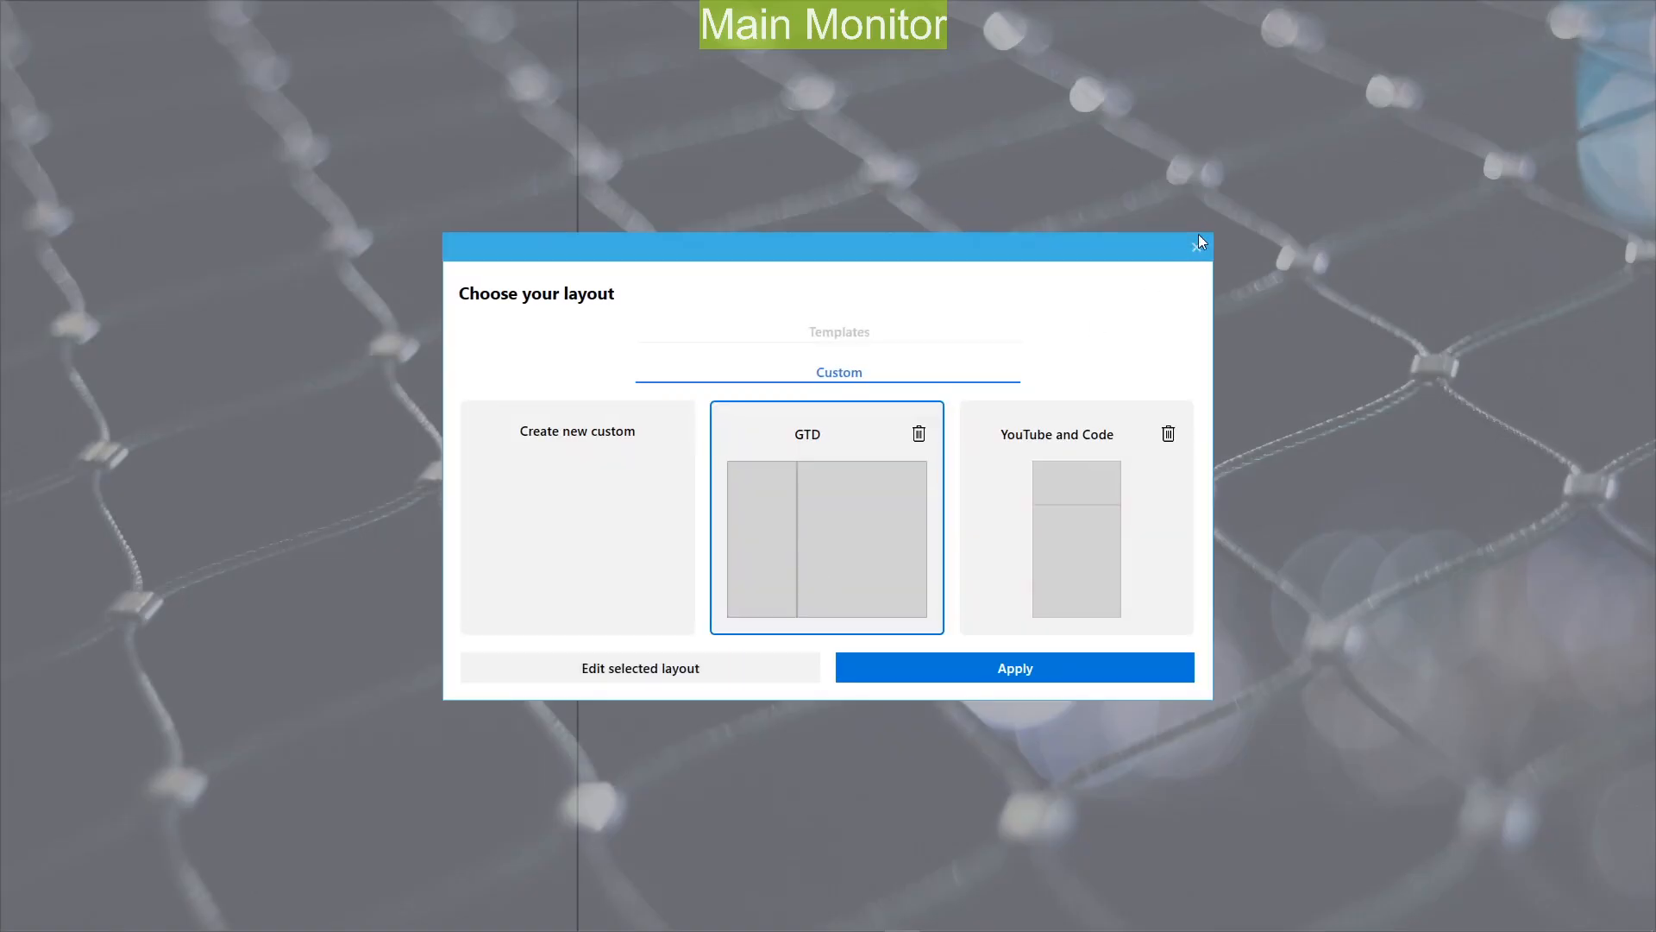
pyautogui.click(1197, 245)
pyautogui.press('super')
pyautogui.press('super')
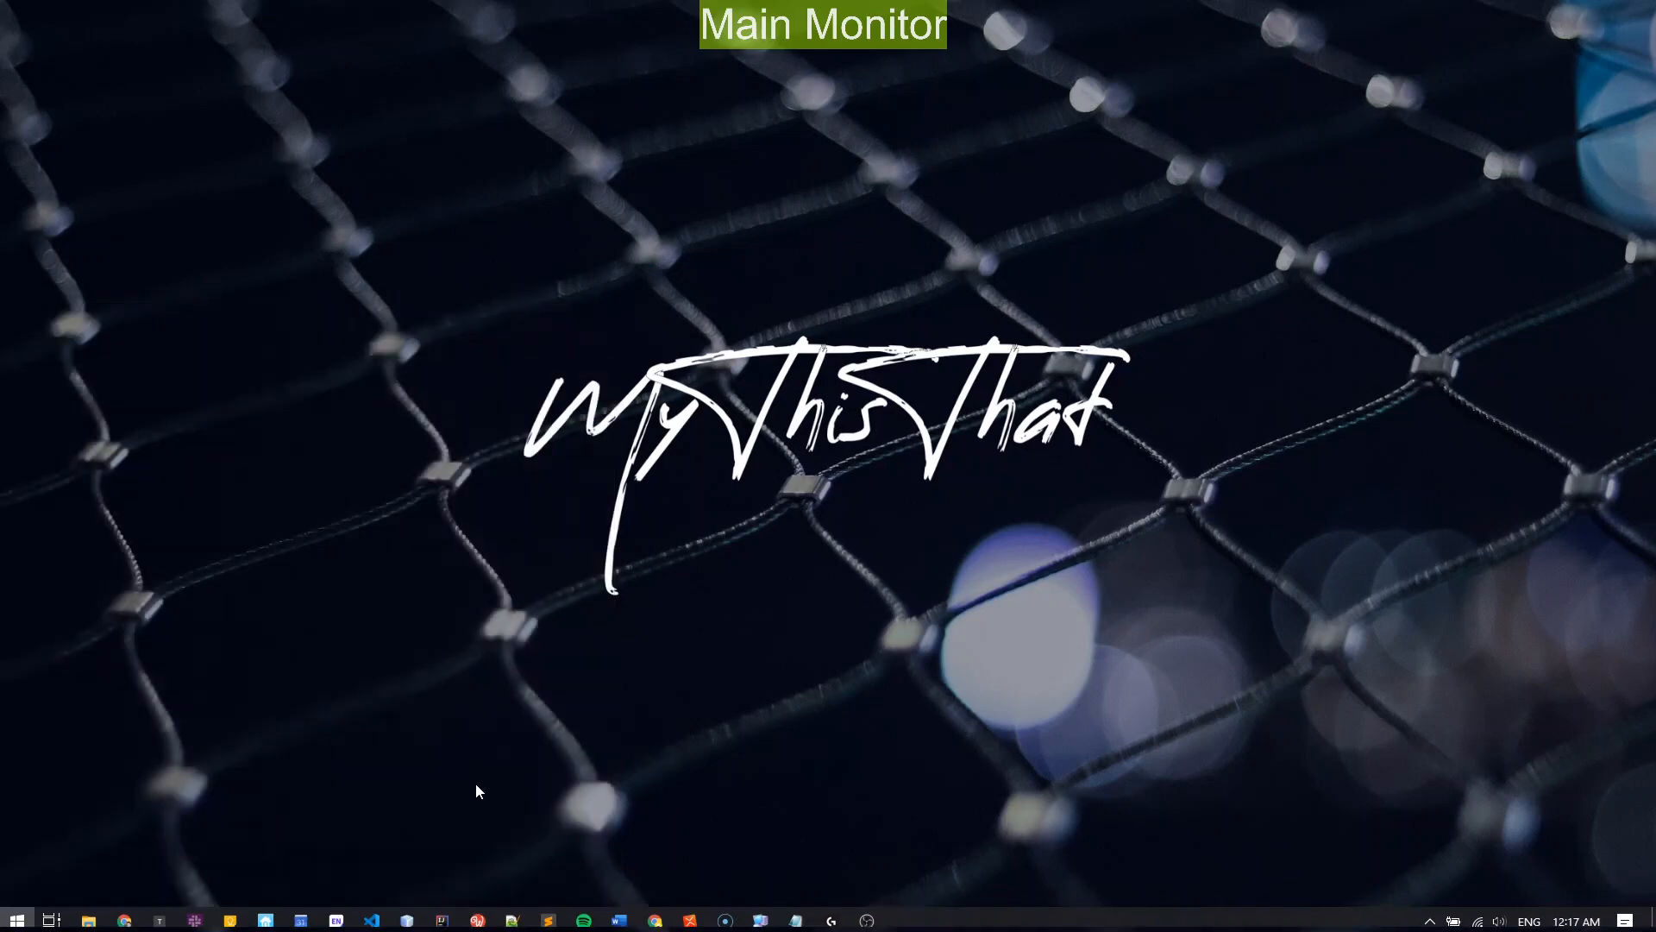
pyautogui.moveTo(124, 917)
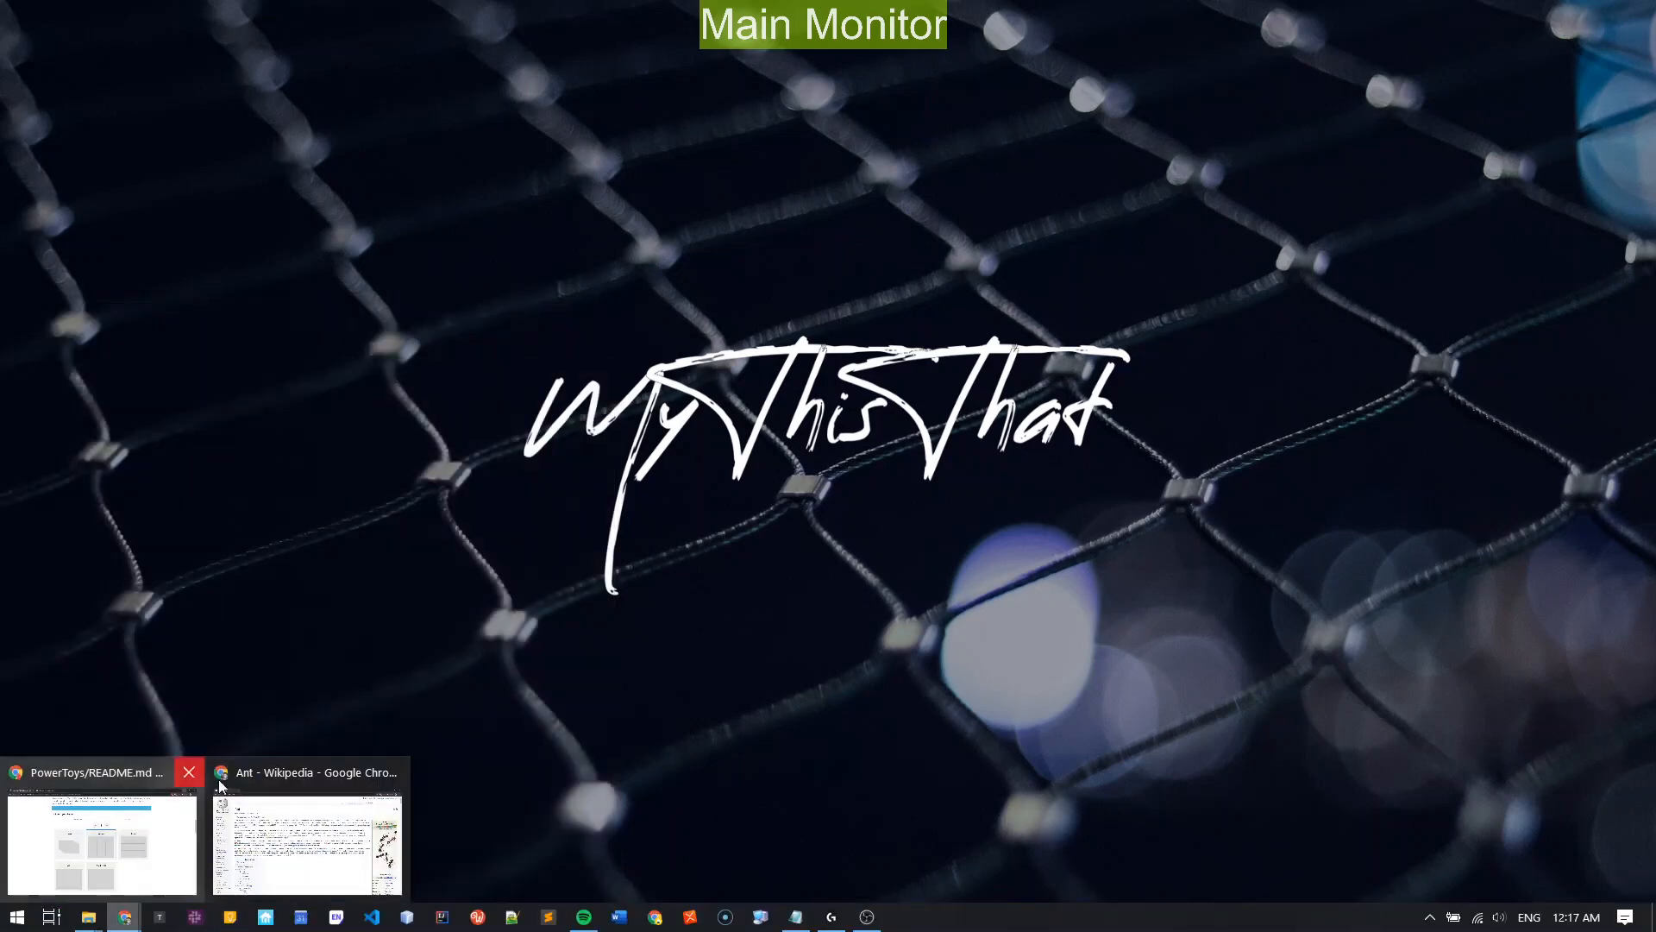
pyautogui.click(220, 785)
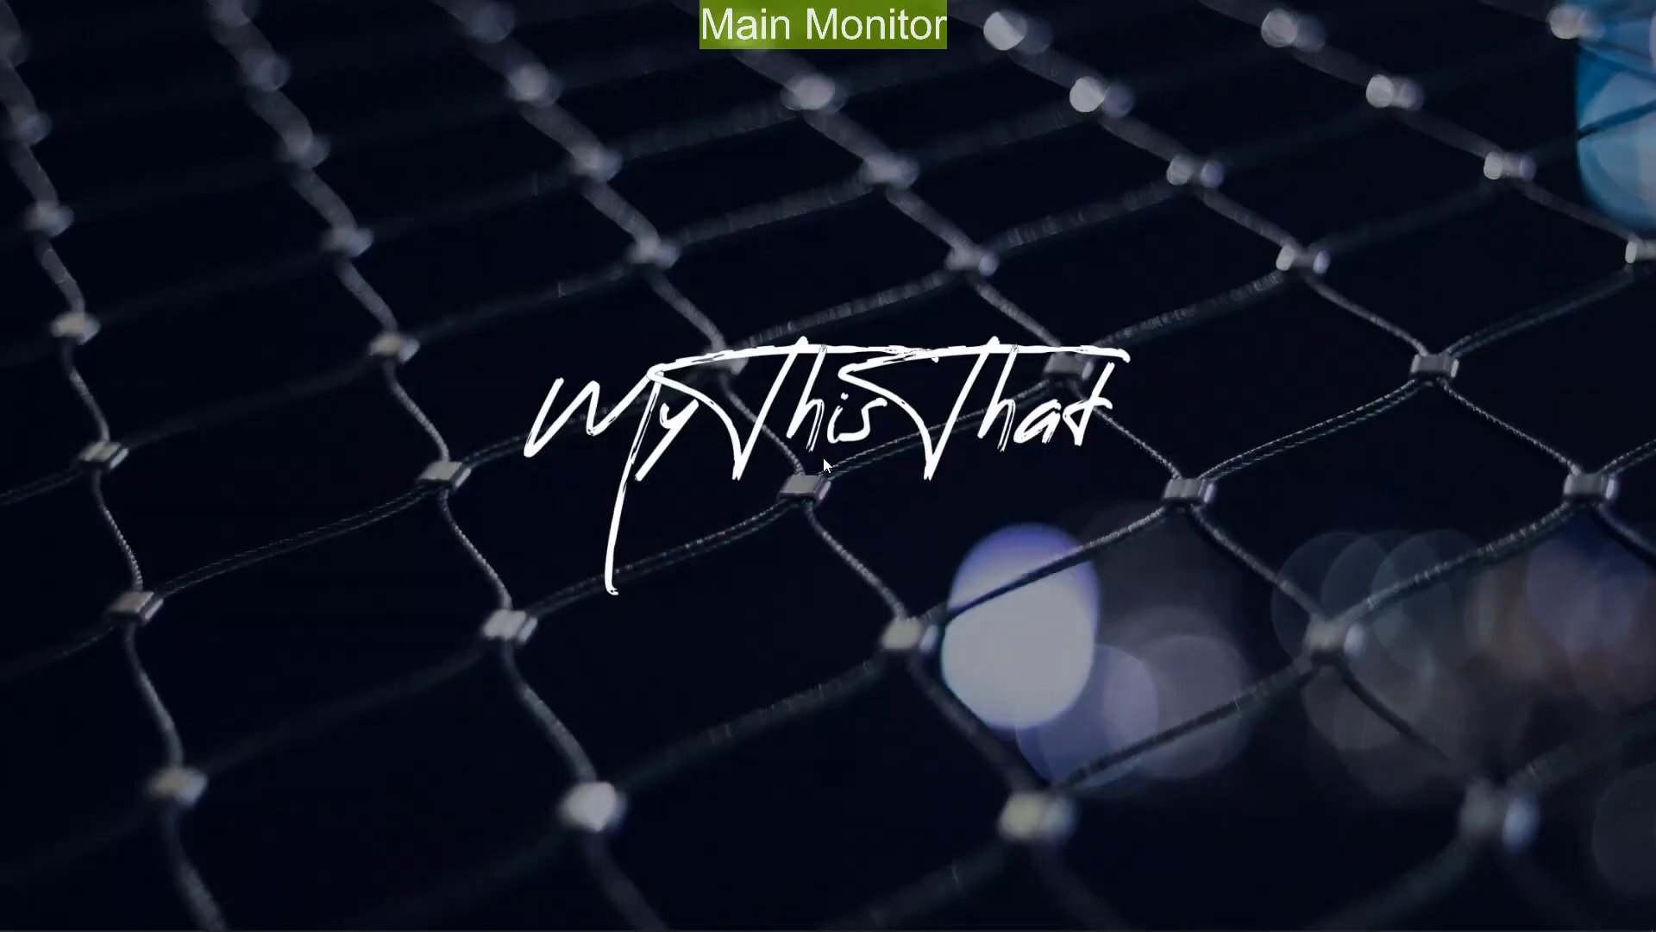
# Step: Open the FancyZones layout editor on the desktop and move its window away from the centre
pyautogui.press('super')
pyautogui.press('super+grave')
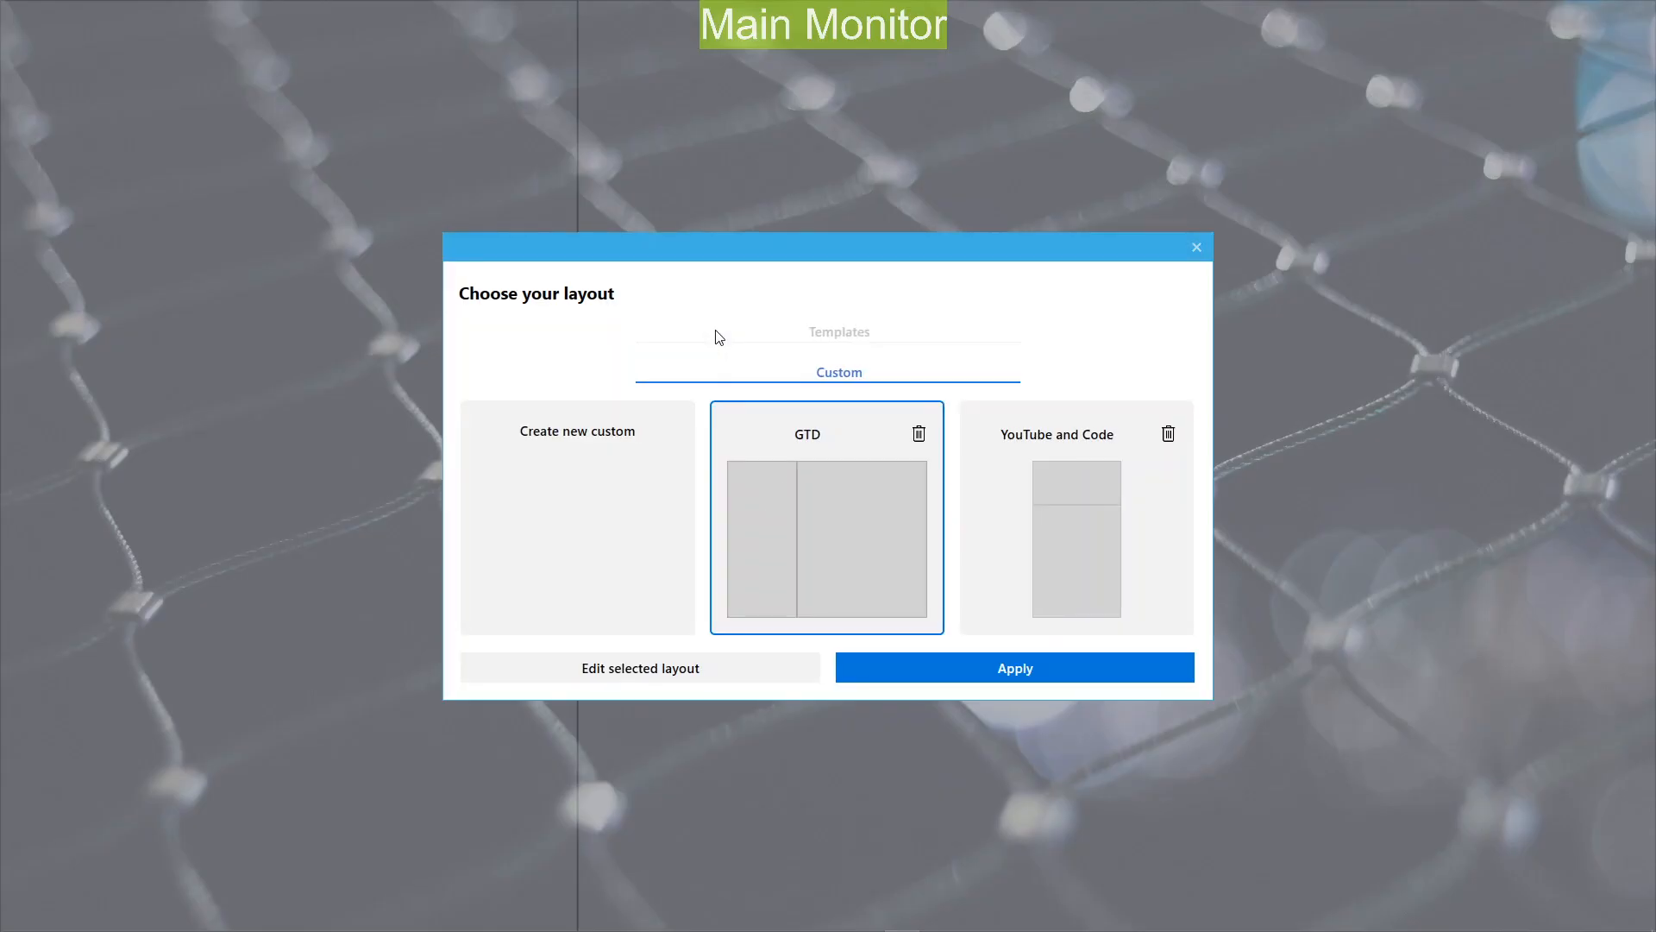
pyautogui.moveTo(747, 258); pyautogui.dragTo(1006, 196)
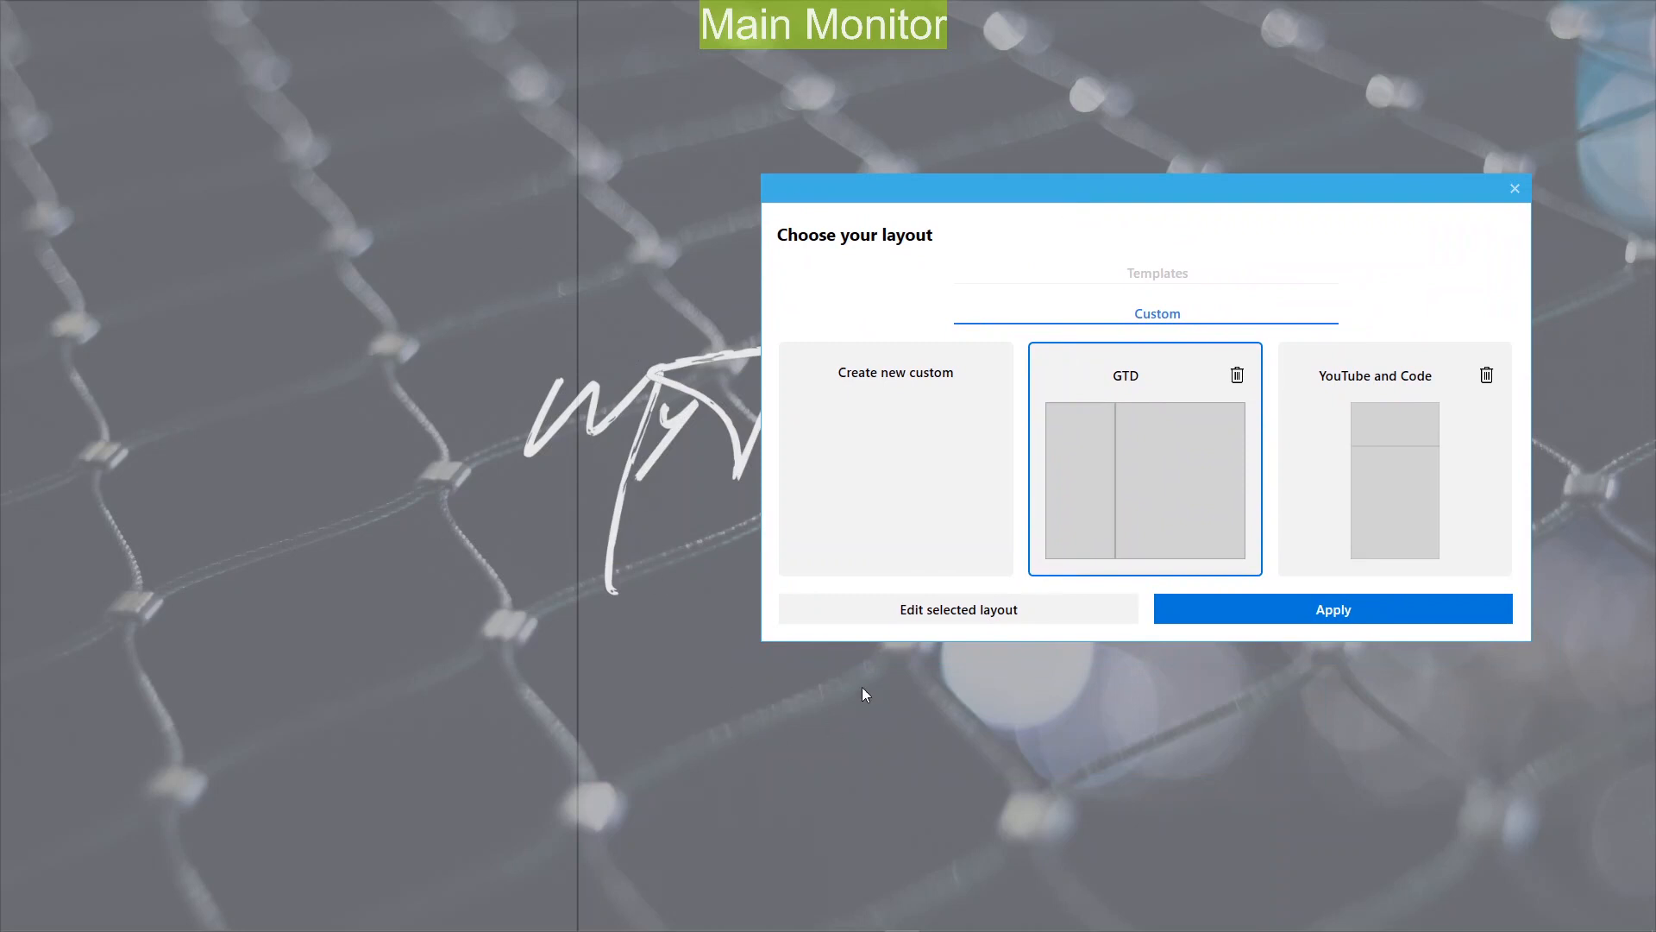
pyautogui.moveTo(1070, 188); pyautogui.dragTo(1004, 173)
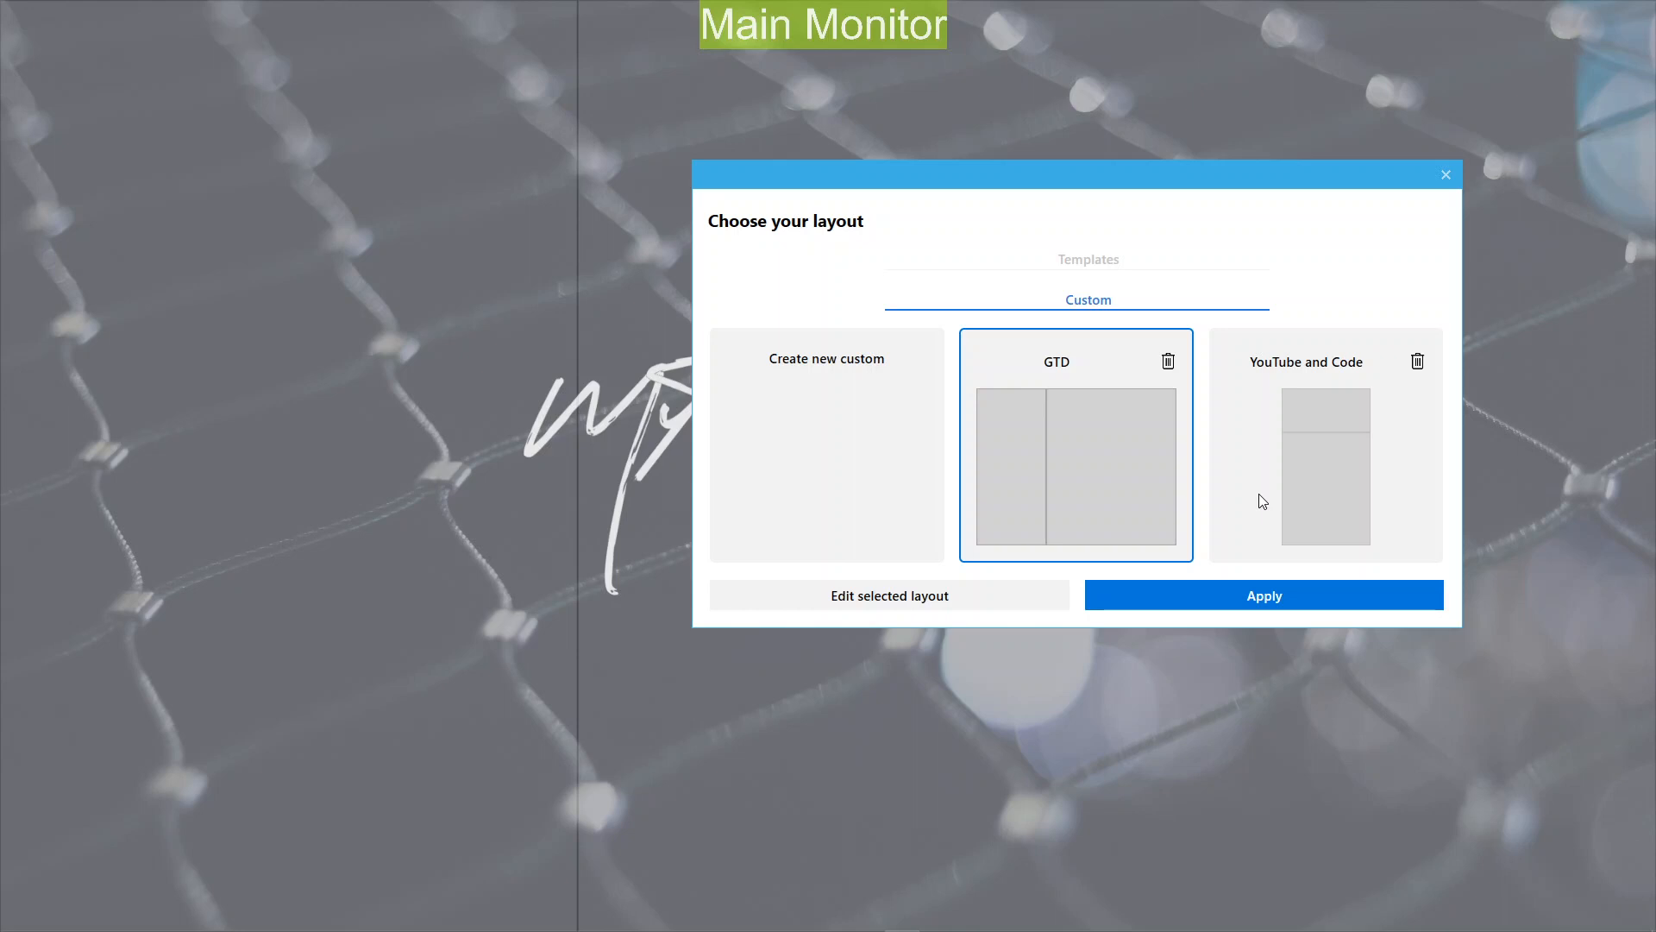
pyautogui.moveTo(1175, 192)
pyautogui.mouseDown()
pyautogui.moveTo(1153, 170)
pyautogui.moveTo(1168, 178)
pyautogui.mouseUp()
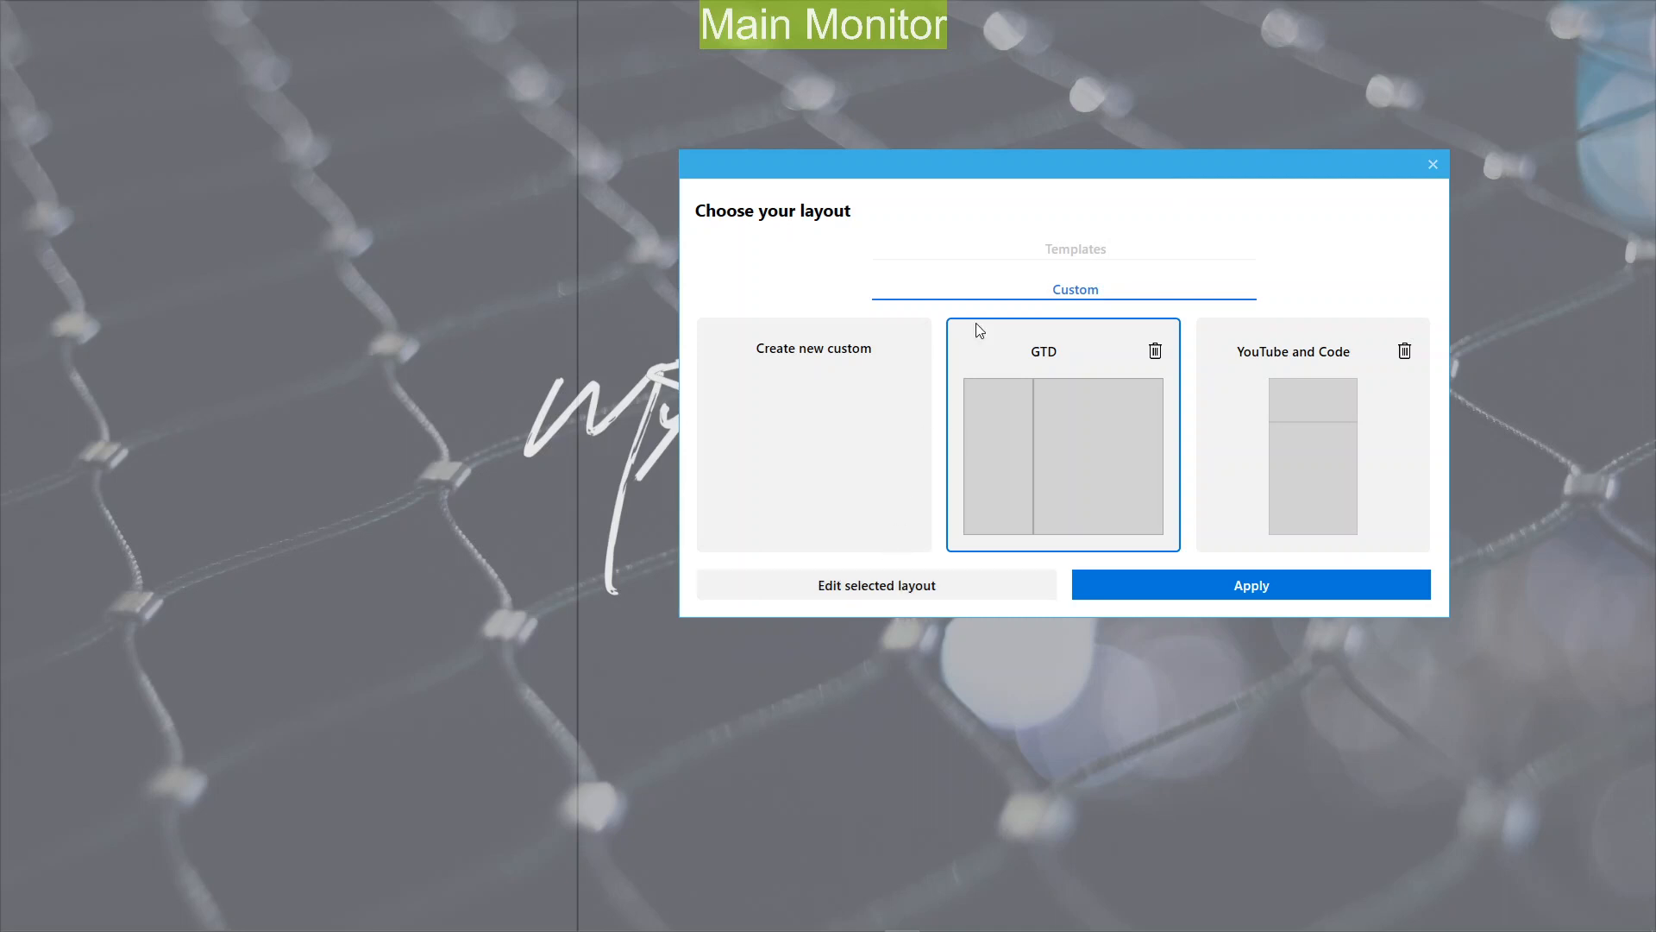
# Step: Set the layout templates to 2 zones, select Priority Grid, and move the editor window to uncover the preview
pyautogui.click(1070, 251)
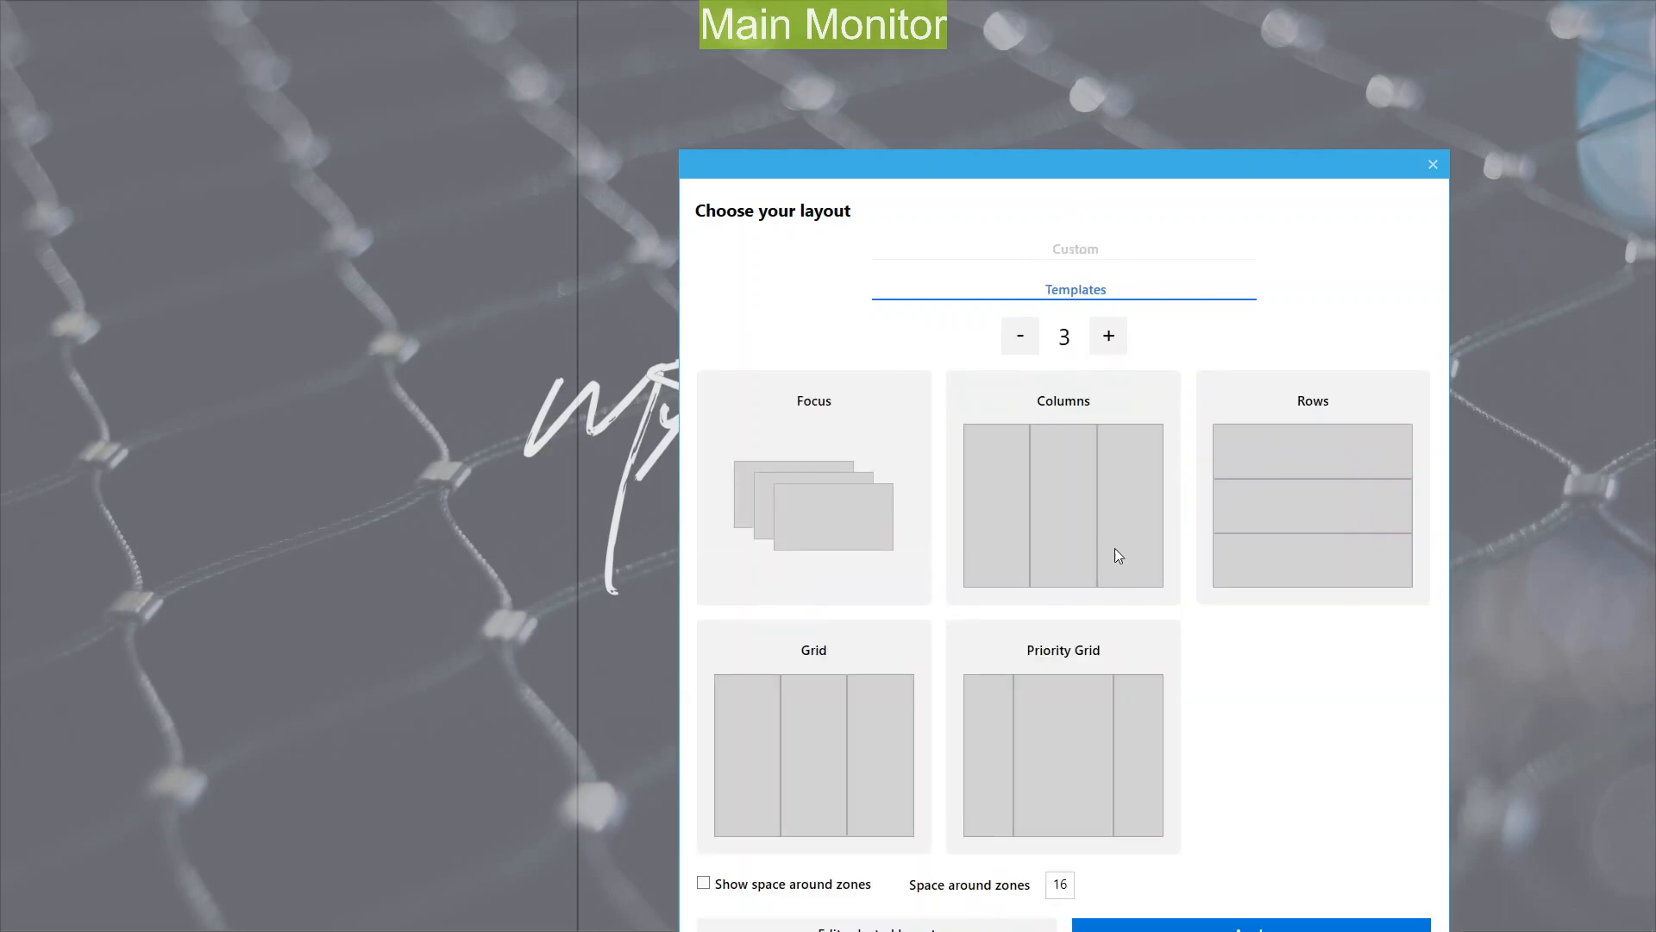
pyautogui.click(1037, 339)
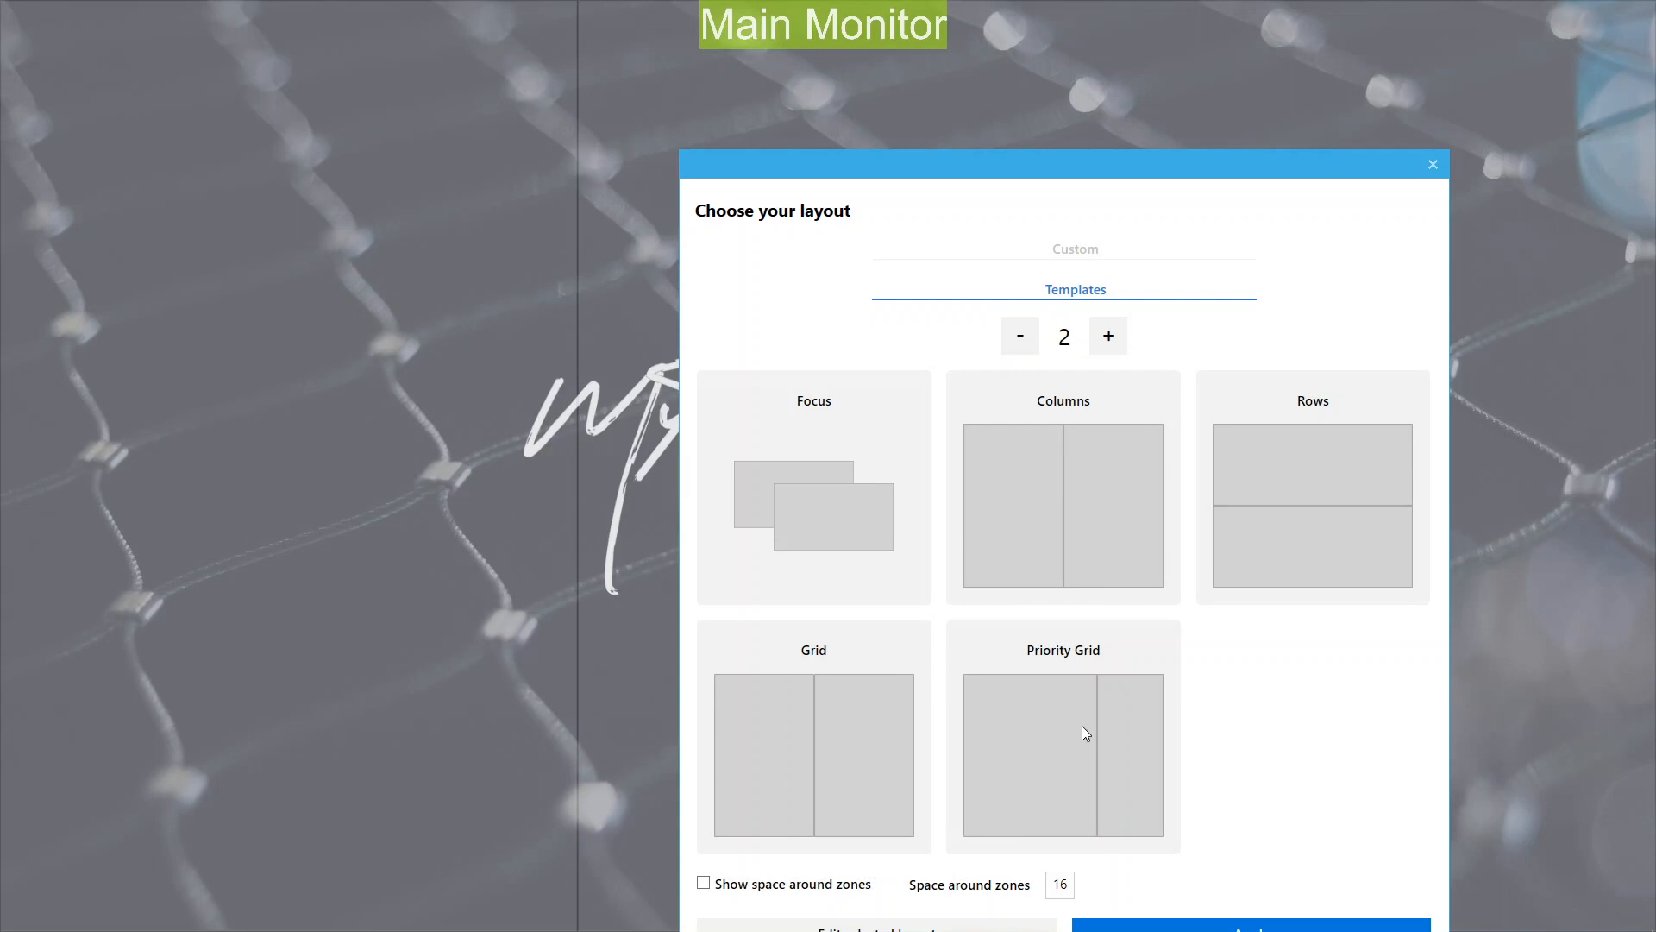
pyautogui.click(1082, 726)
pyautogui.moveTo(1130, 176); pyautogui.dragTo(605, 81)
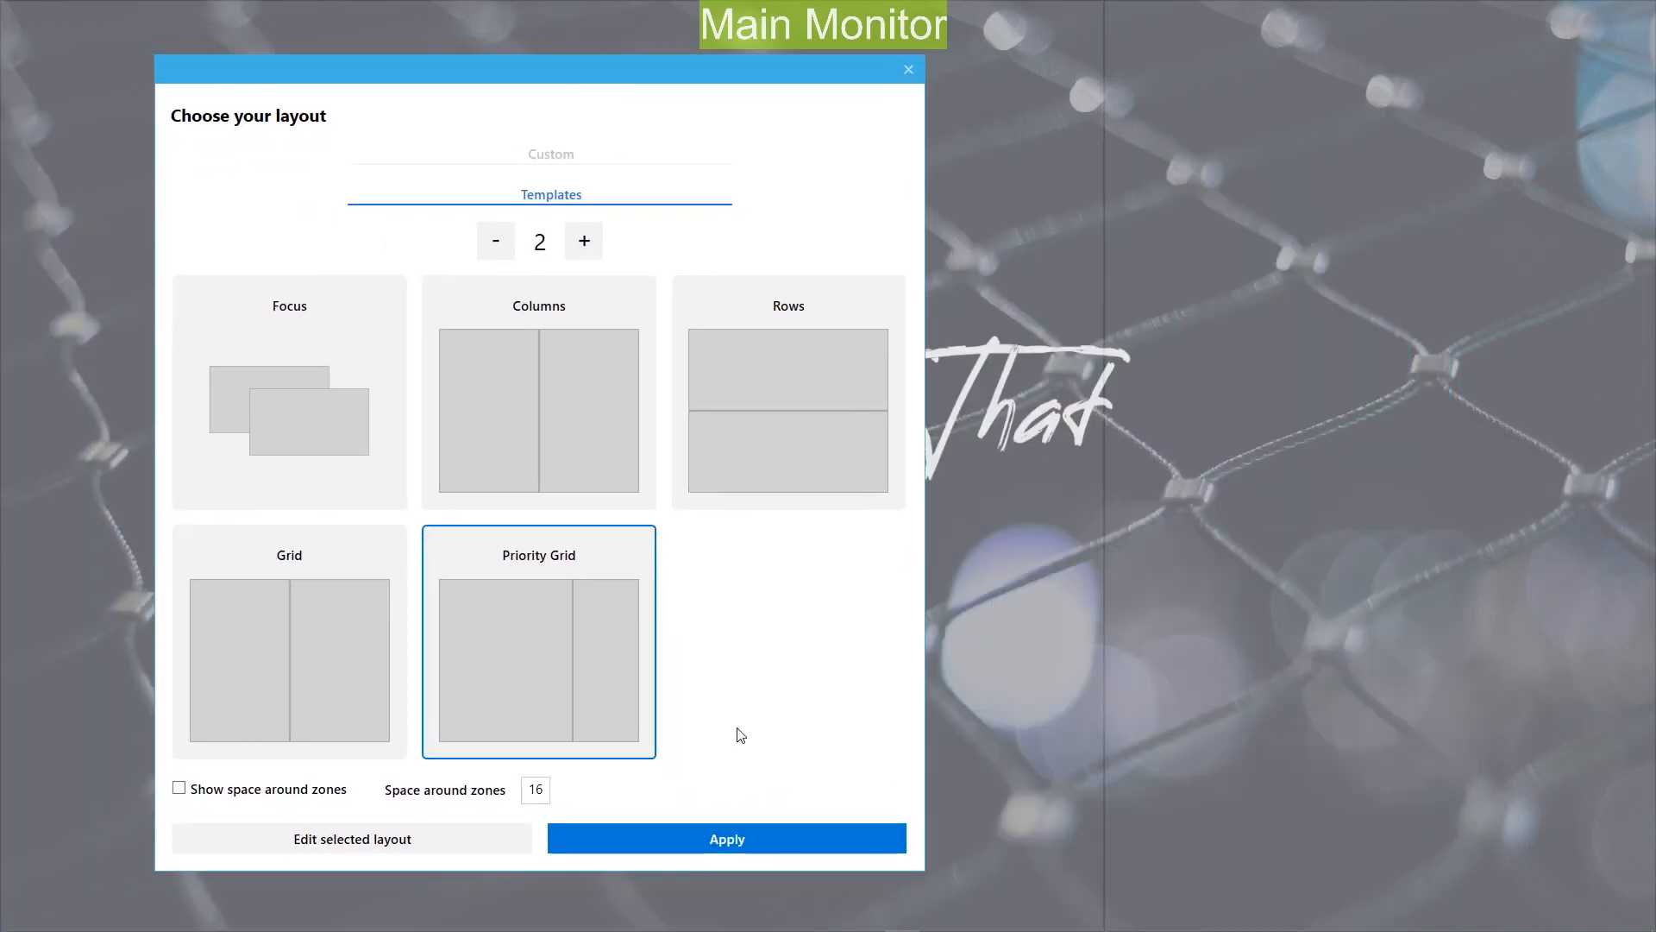
# Step: Edit the selected Priority Grid layout, splitting zone 2 into three rows and its upper row into three columns
pyautogui.click(433, 853)
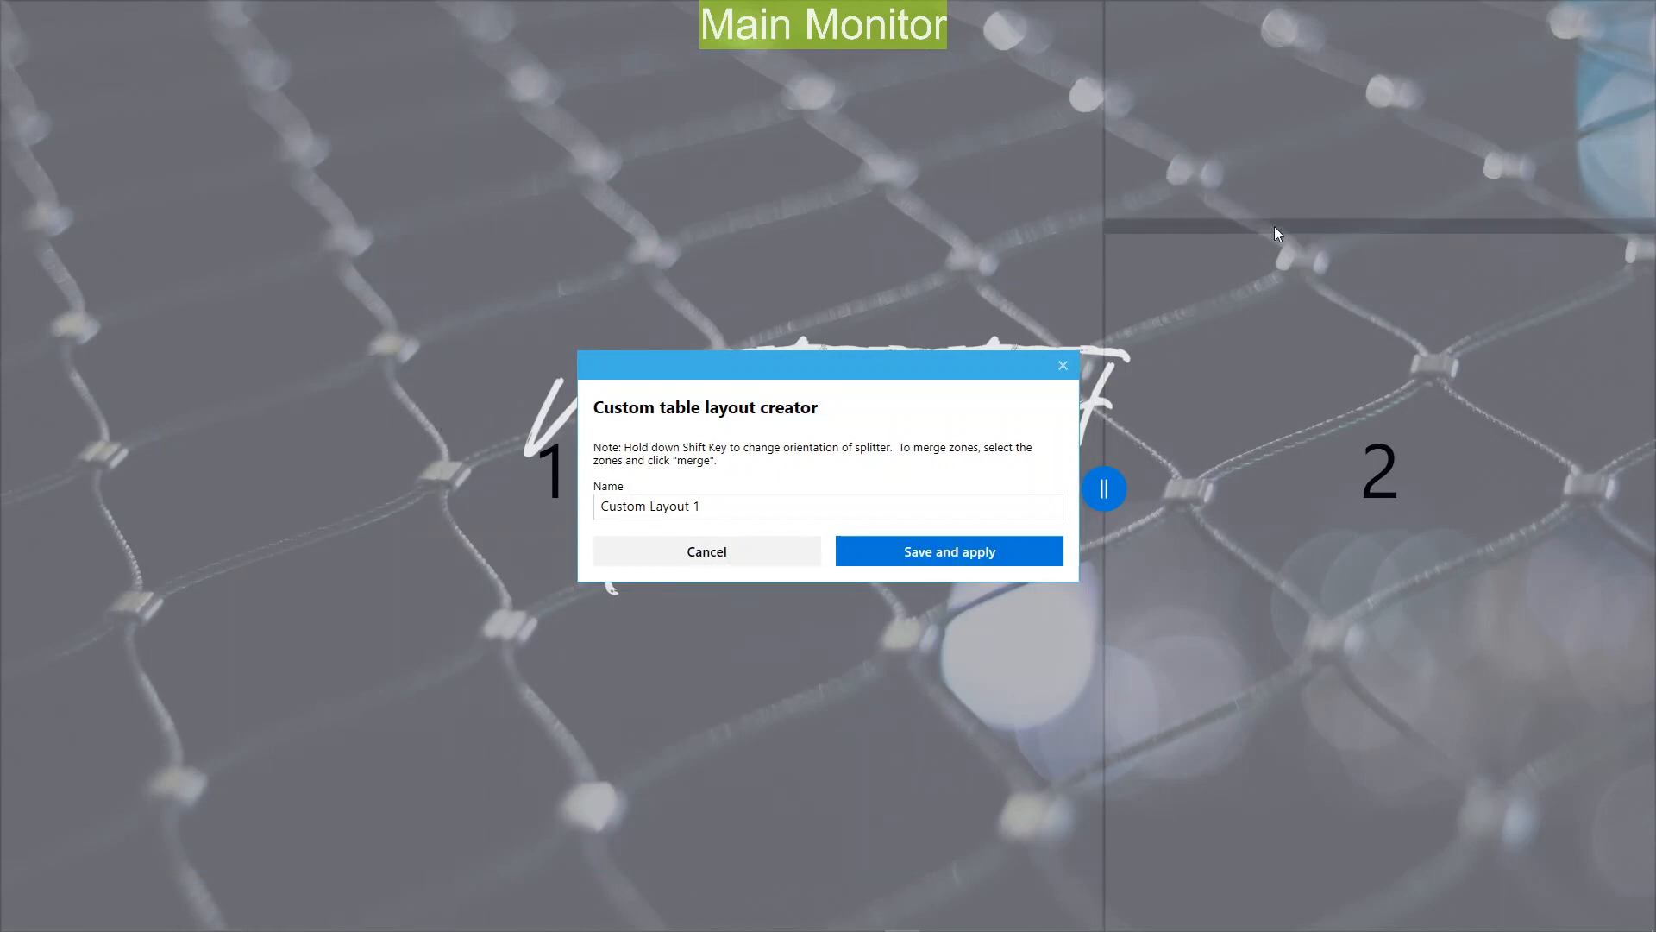
pyautogui.keyDown('shift'); pyautogui.click(1259, 173); pyautogui.keyUp('shift')
pyautogui.keyDown('shift'); pyautogui.click(1311, 369); pyautogui.keyUp('shift')
pyautogui.click(1292, 95)
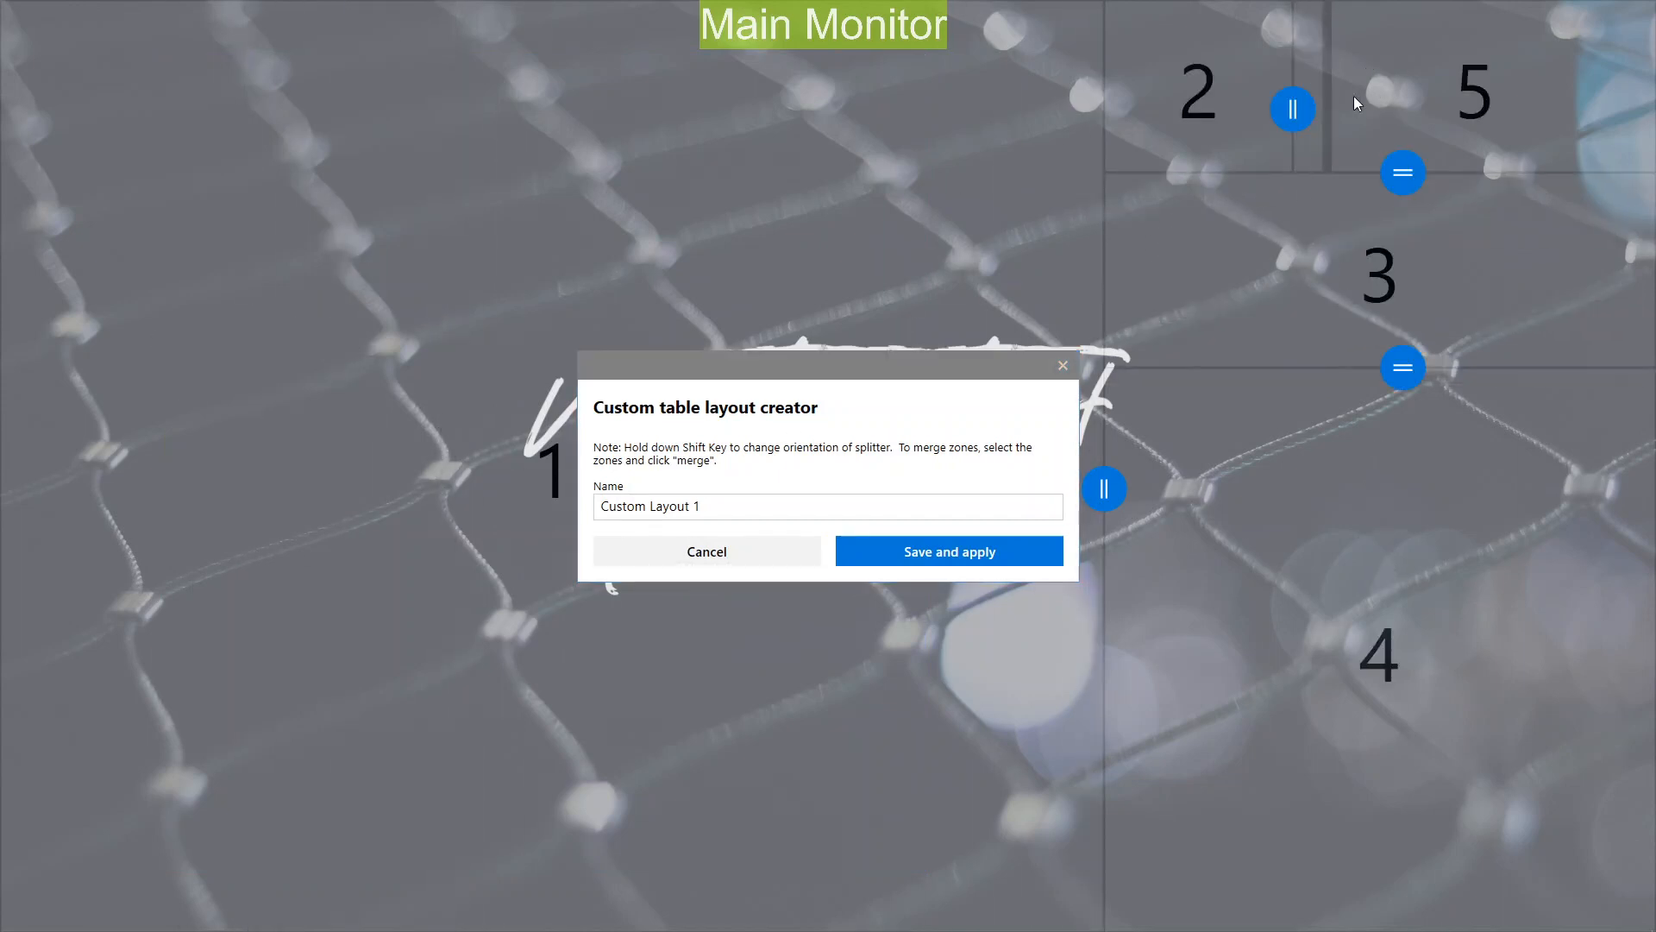
pyautogui.click(1495, 112)
# Step: Divide zone 1 into two columns and subdivide the outer one, merging its four pieces back into a single zone
pyautogui.click(764, 173)
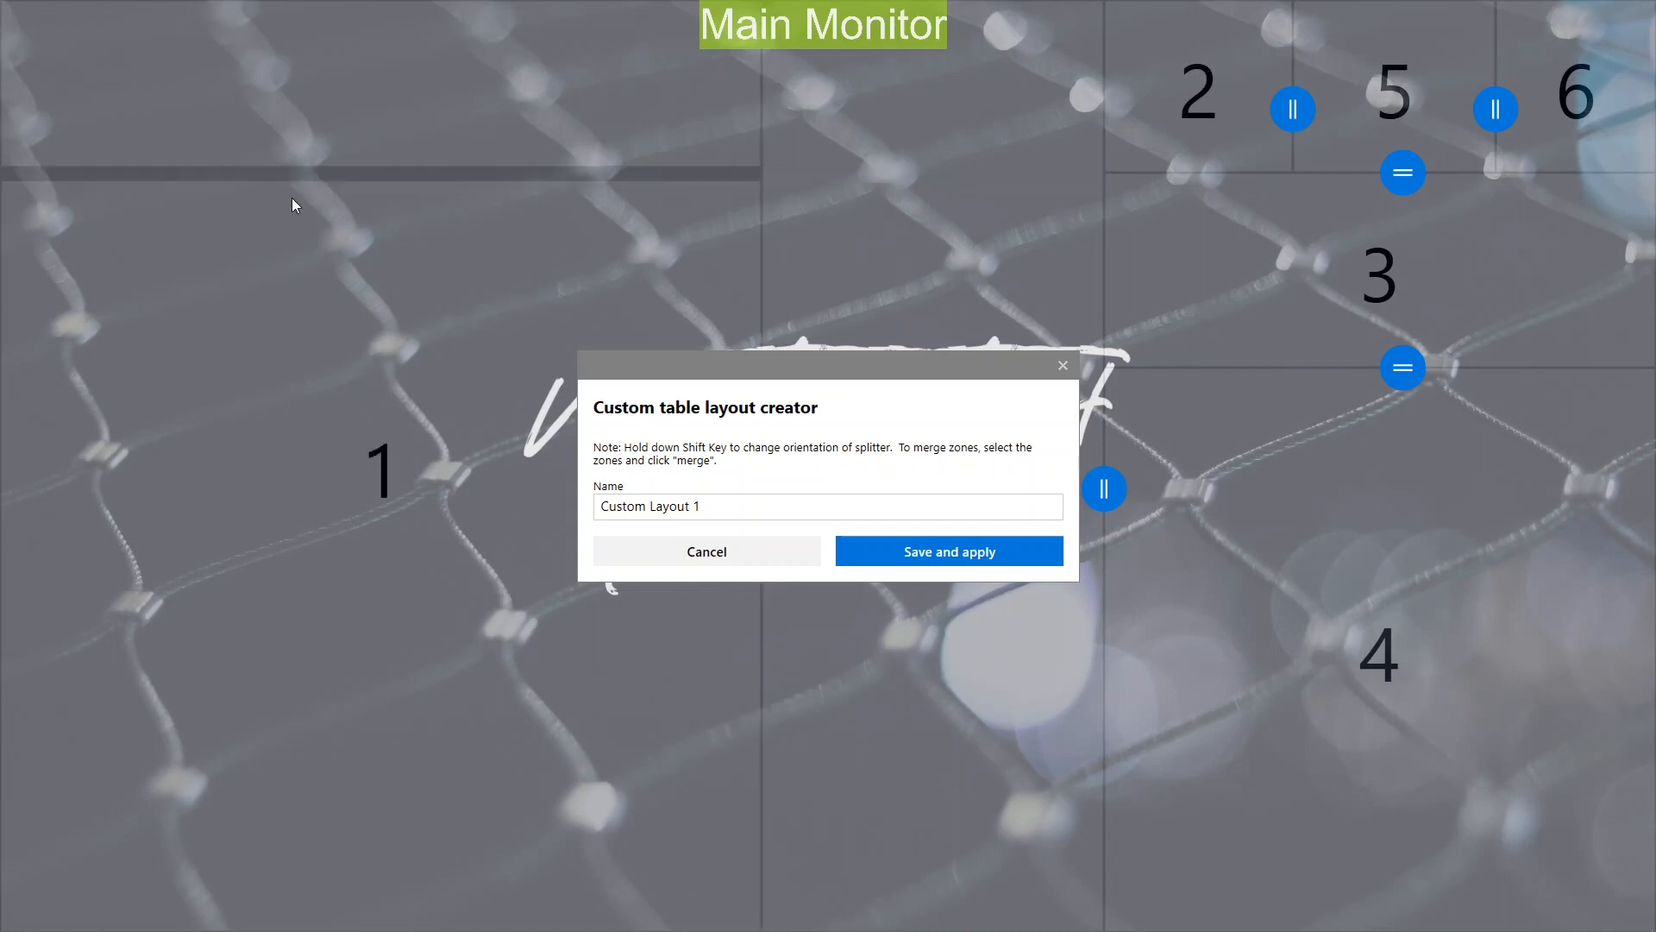
pyautogui.keyDown('shift'); pyautogui.click(292, 197); pyautogui.keyUp('shift')
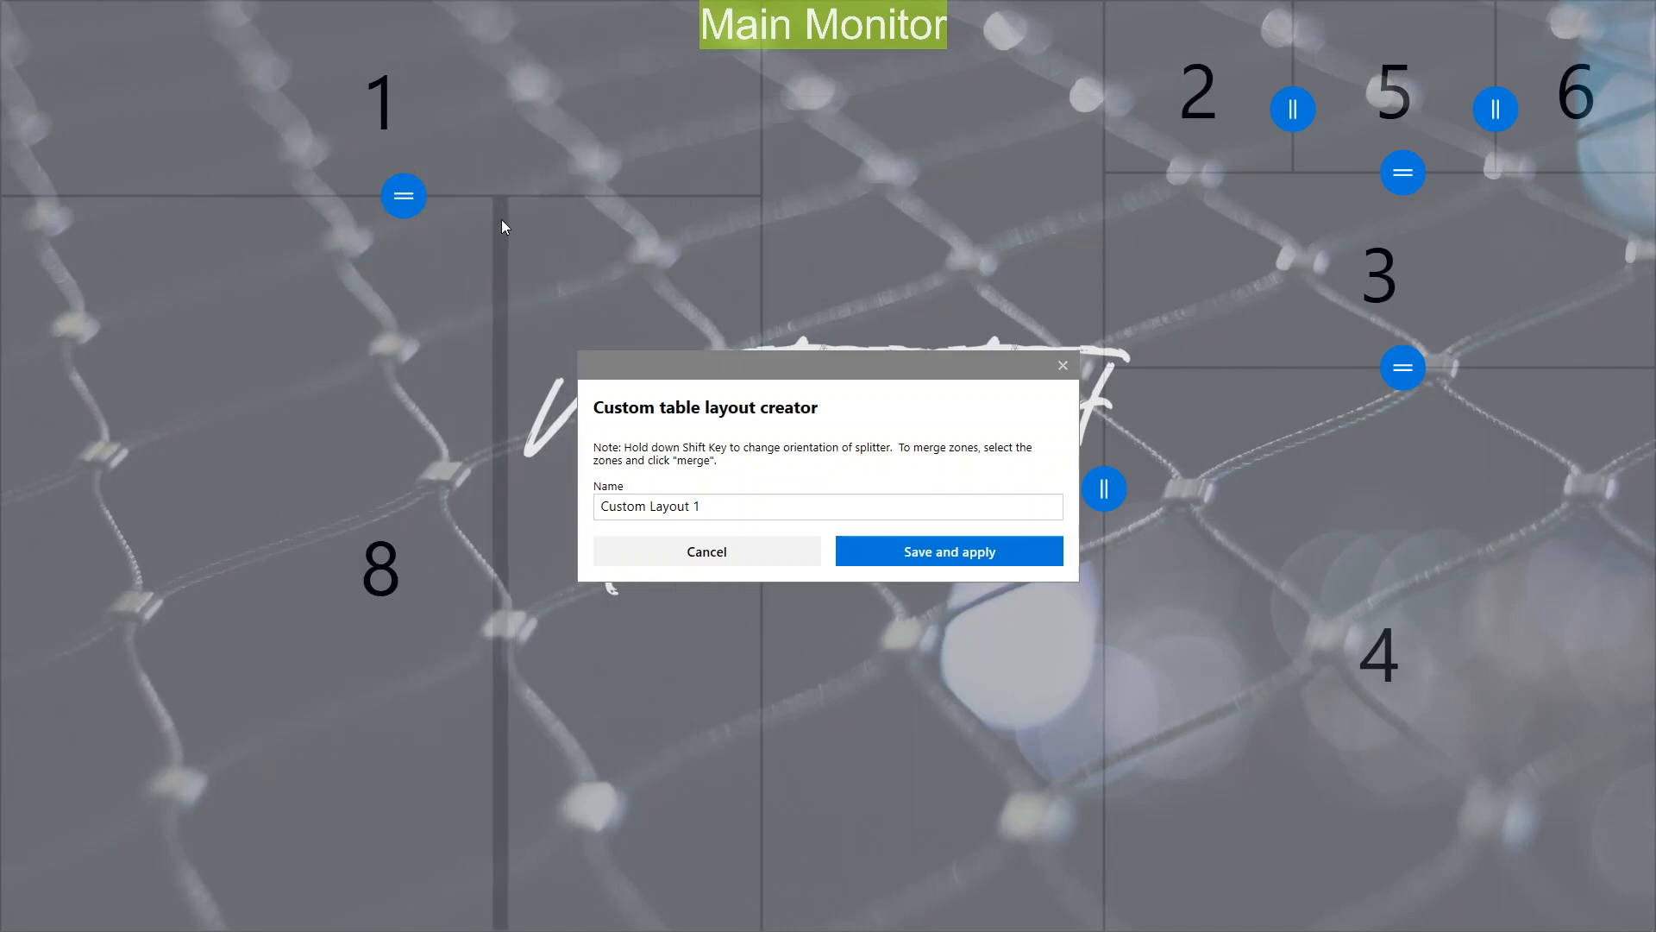
pyautogui.click(494, 229)
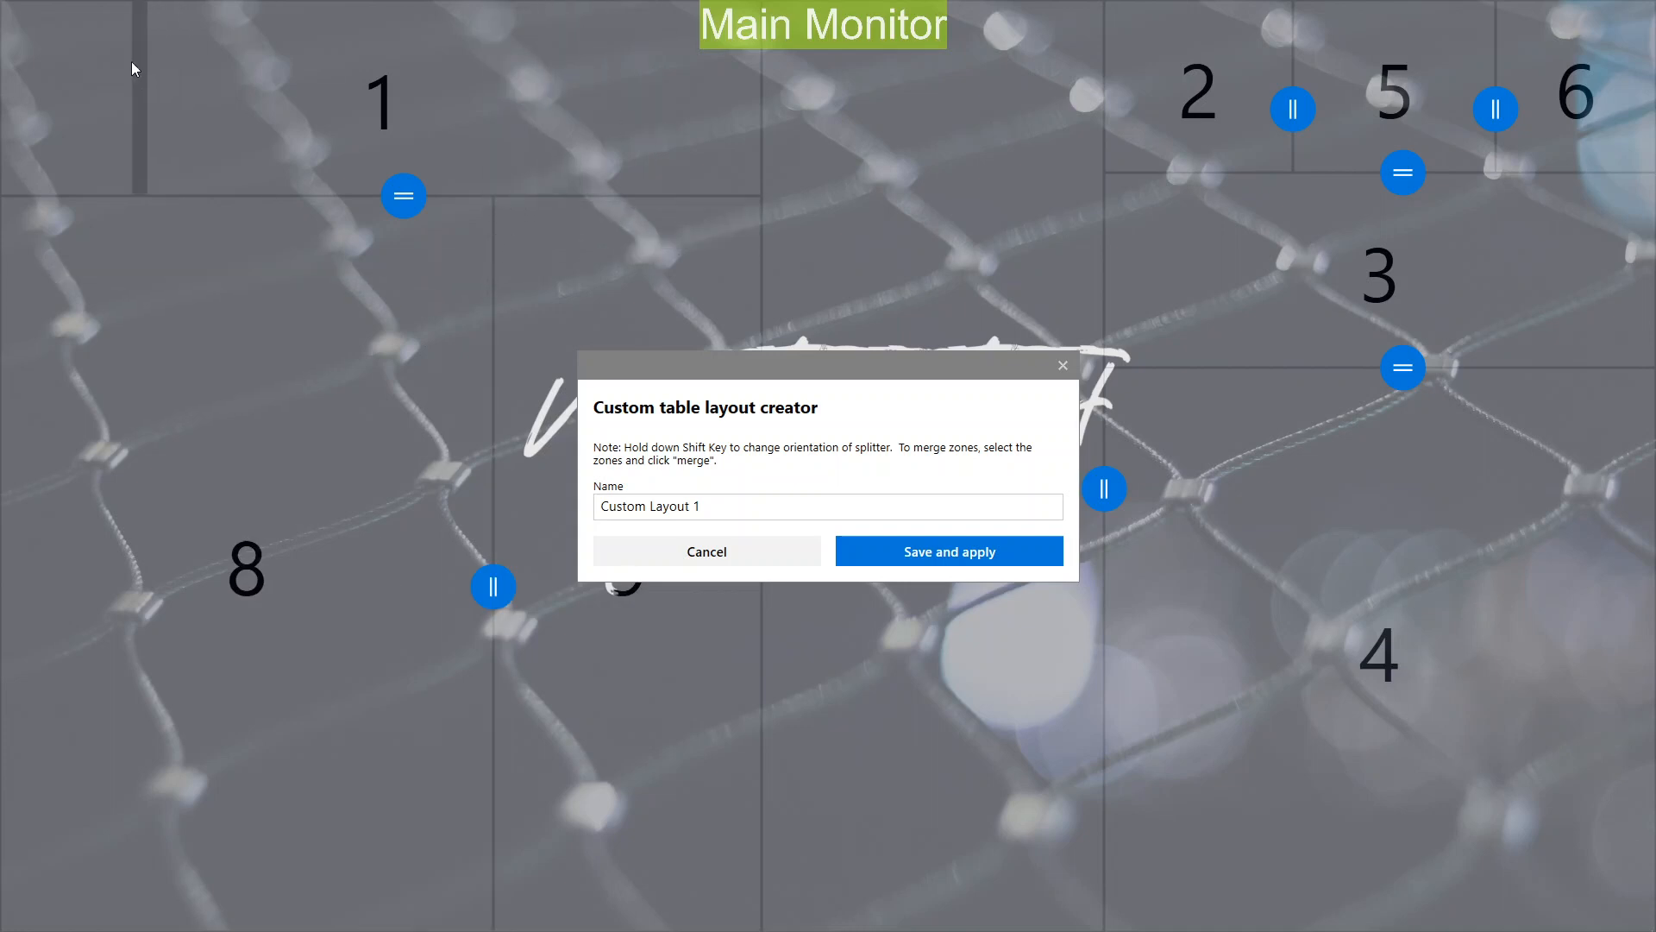
pyautogui.moveTo(133, 63); pyautogui.dragTo(268, 524)
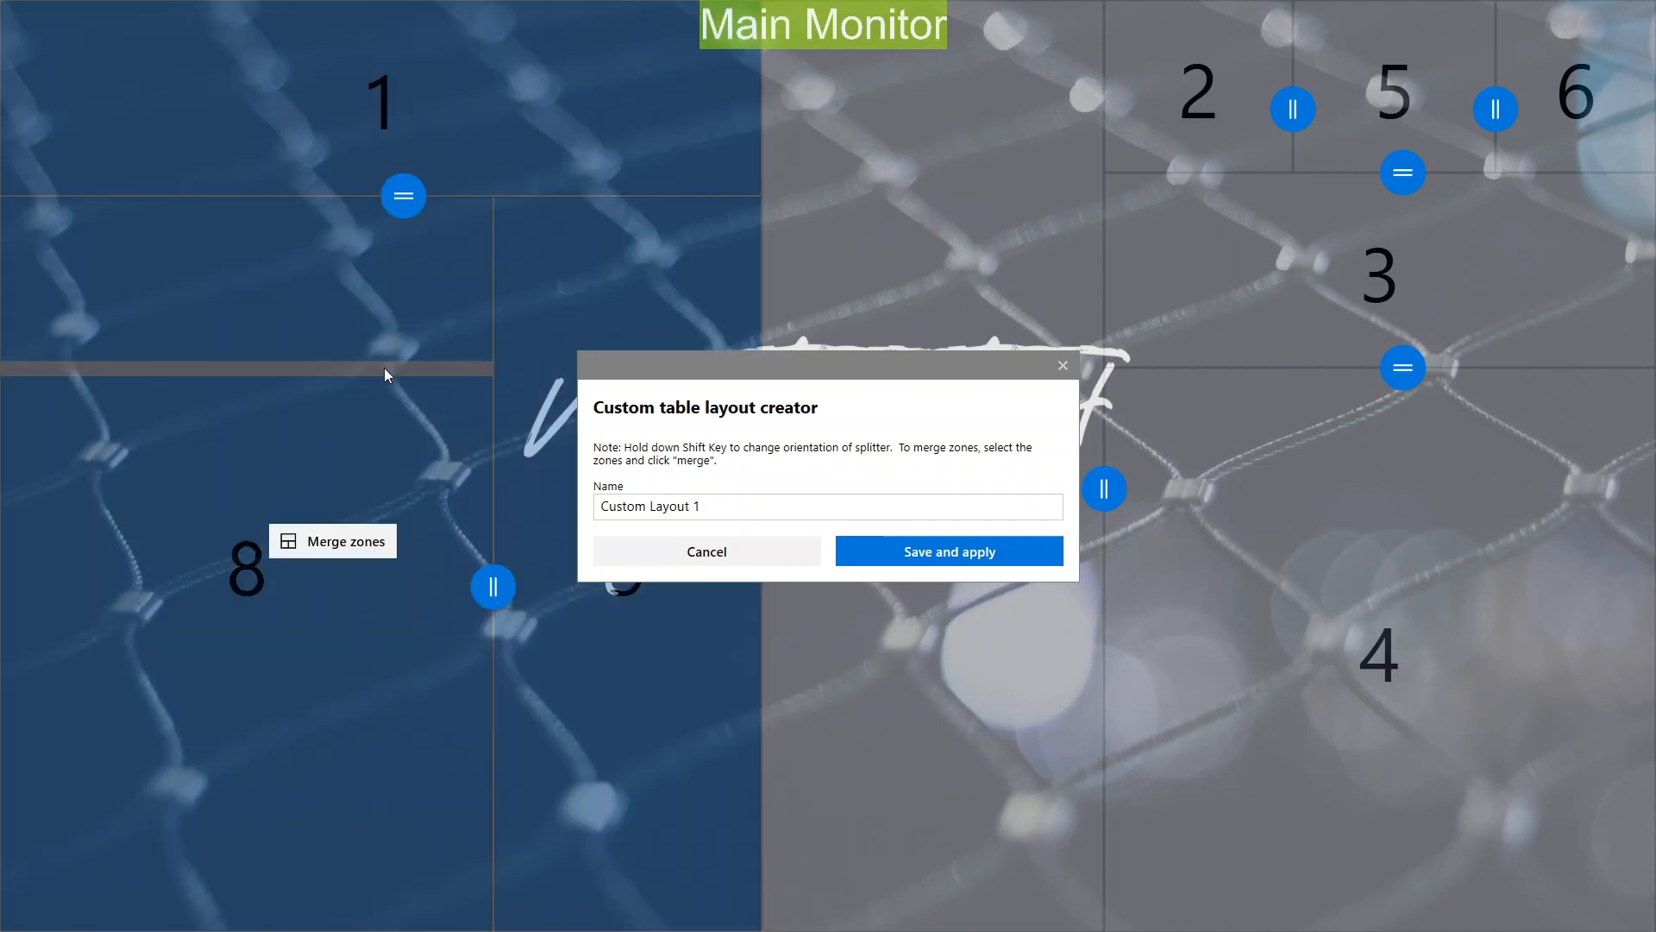
pyautogui.click(219, 130)
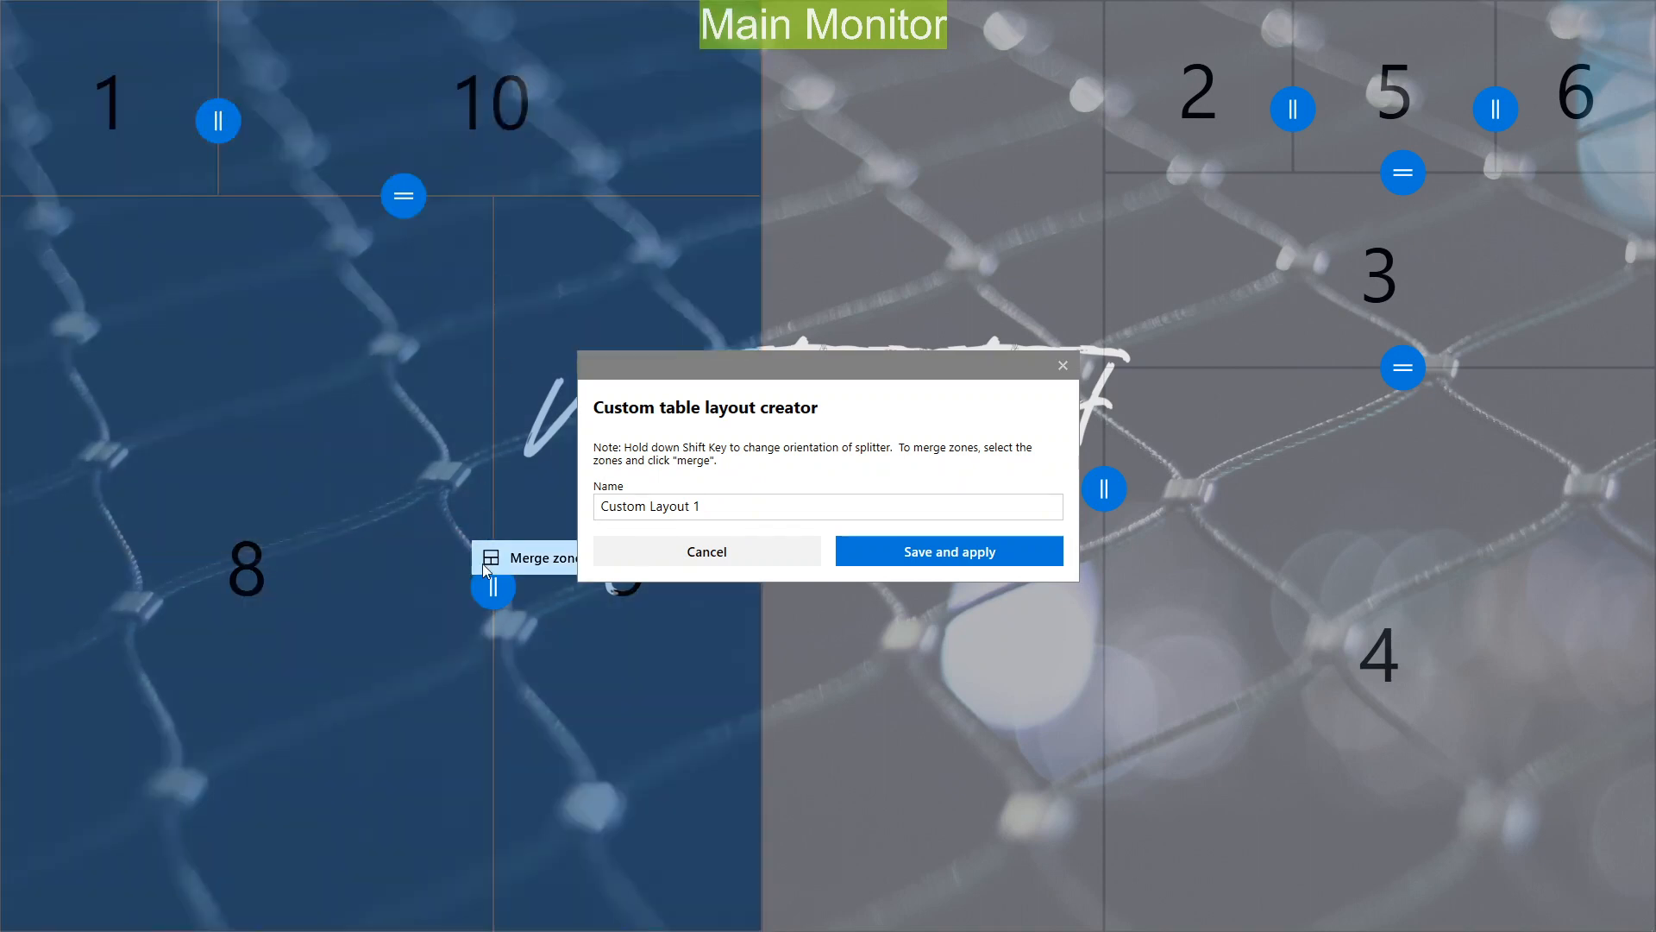
pyautogui.click(516, 562)
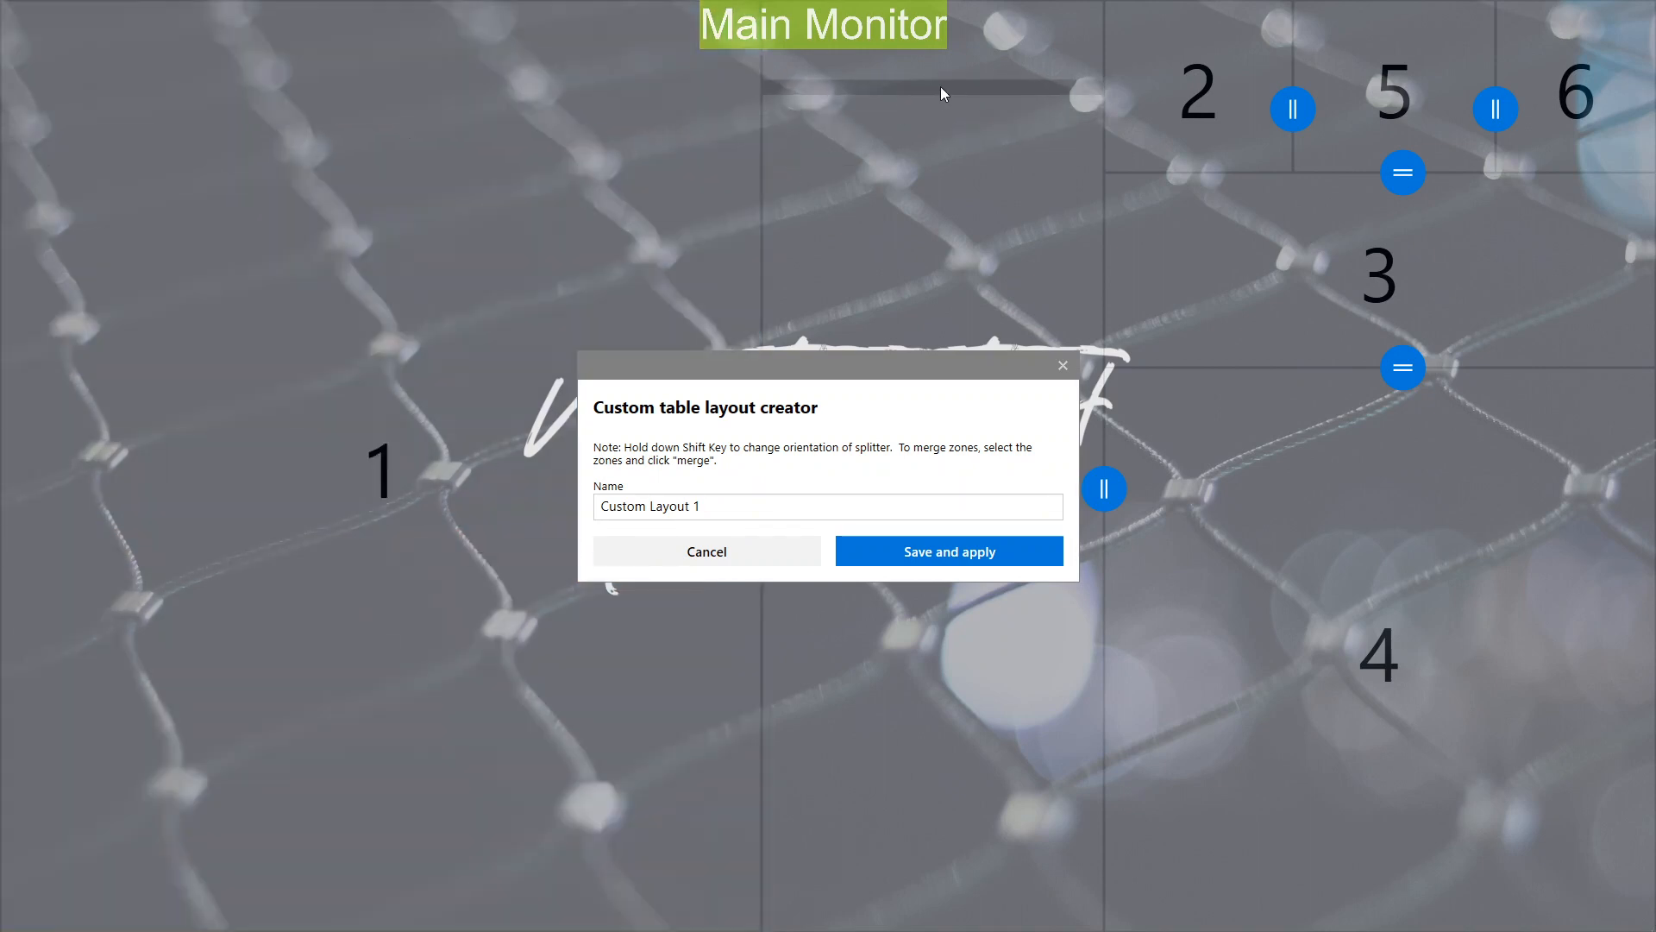
# Step: Merge all the zones beside zone 1 into one and cancel the custom table layout
pyautogui.moveTo(942, 85); pyautogui.dragTo(1425, 608)
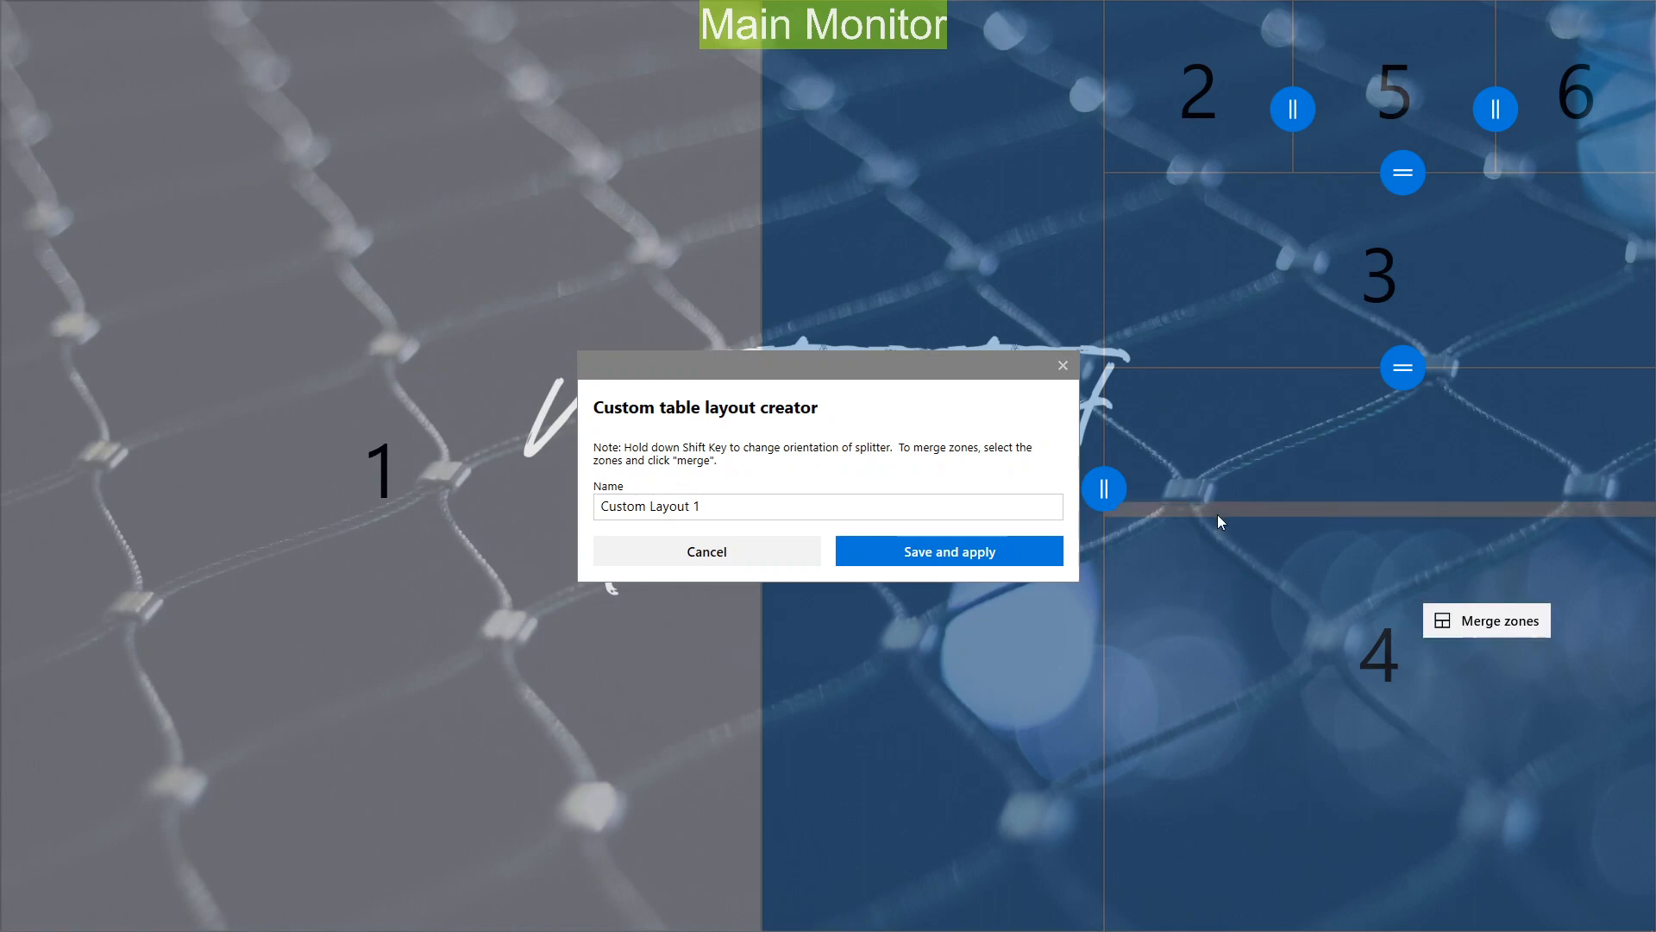
pyautogui.click(1484, 620)
pyautogui.click(700, 551)
# Step: Apply the two-zone Priority Grid template to the main monitor
pyautogui.click(542, 671)
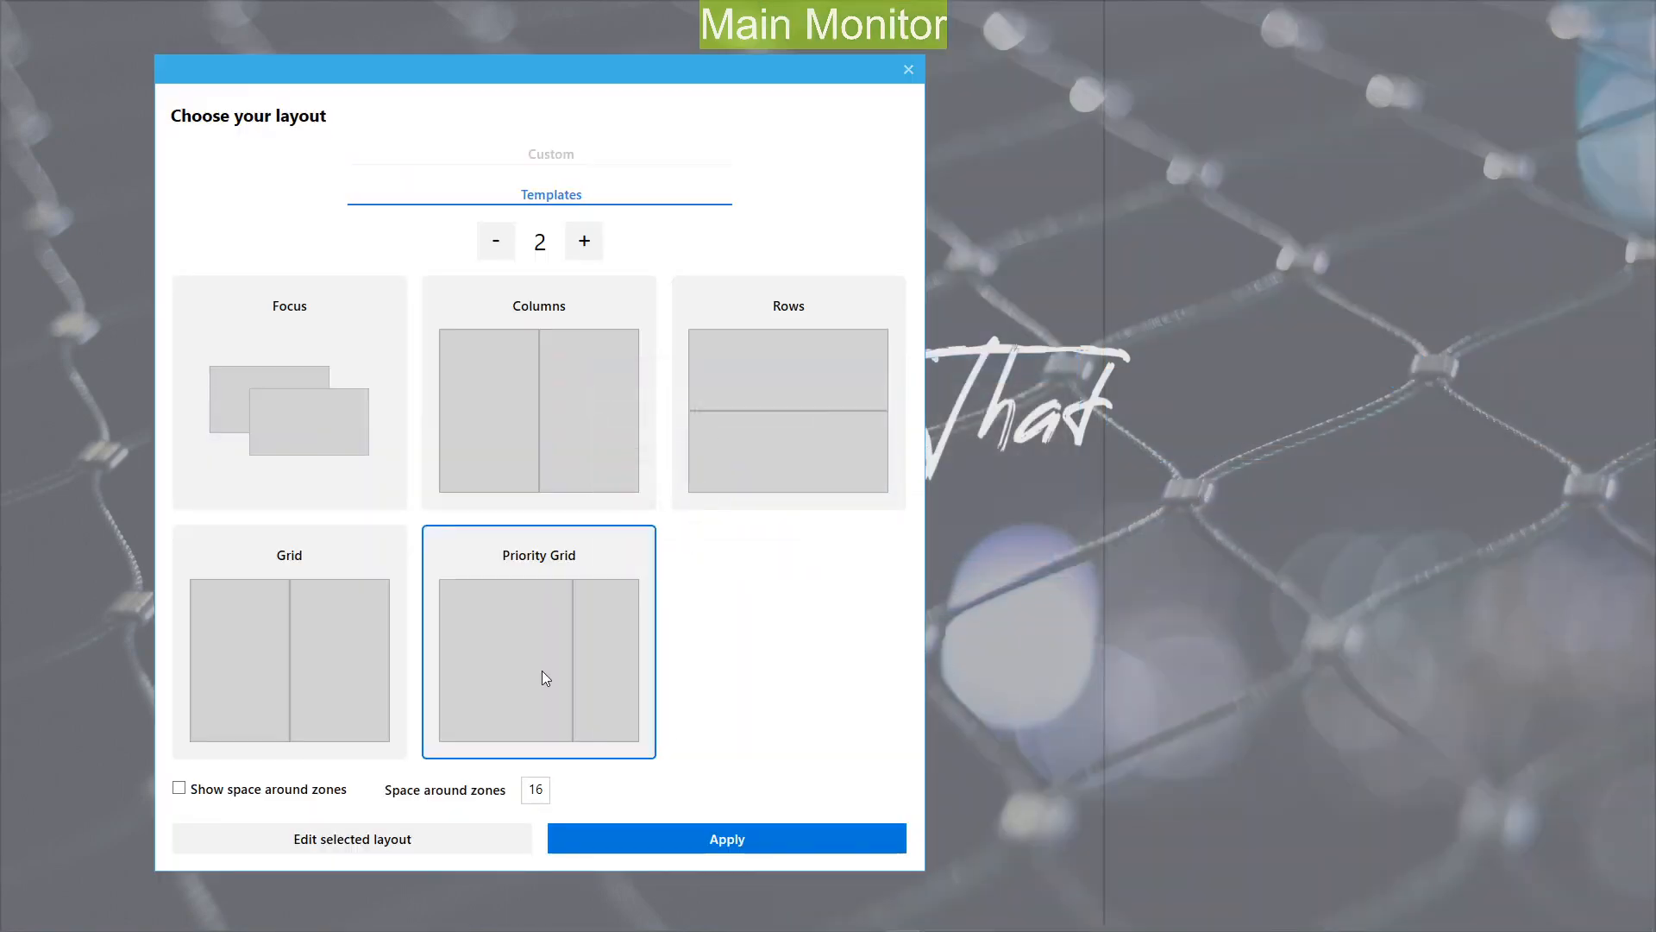
pyautogui.click(661, 831)
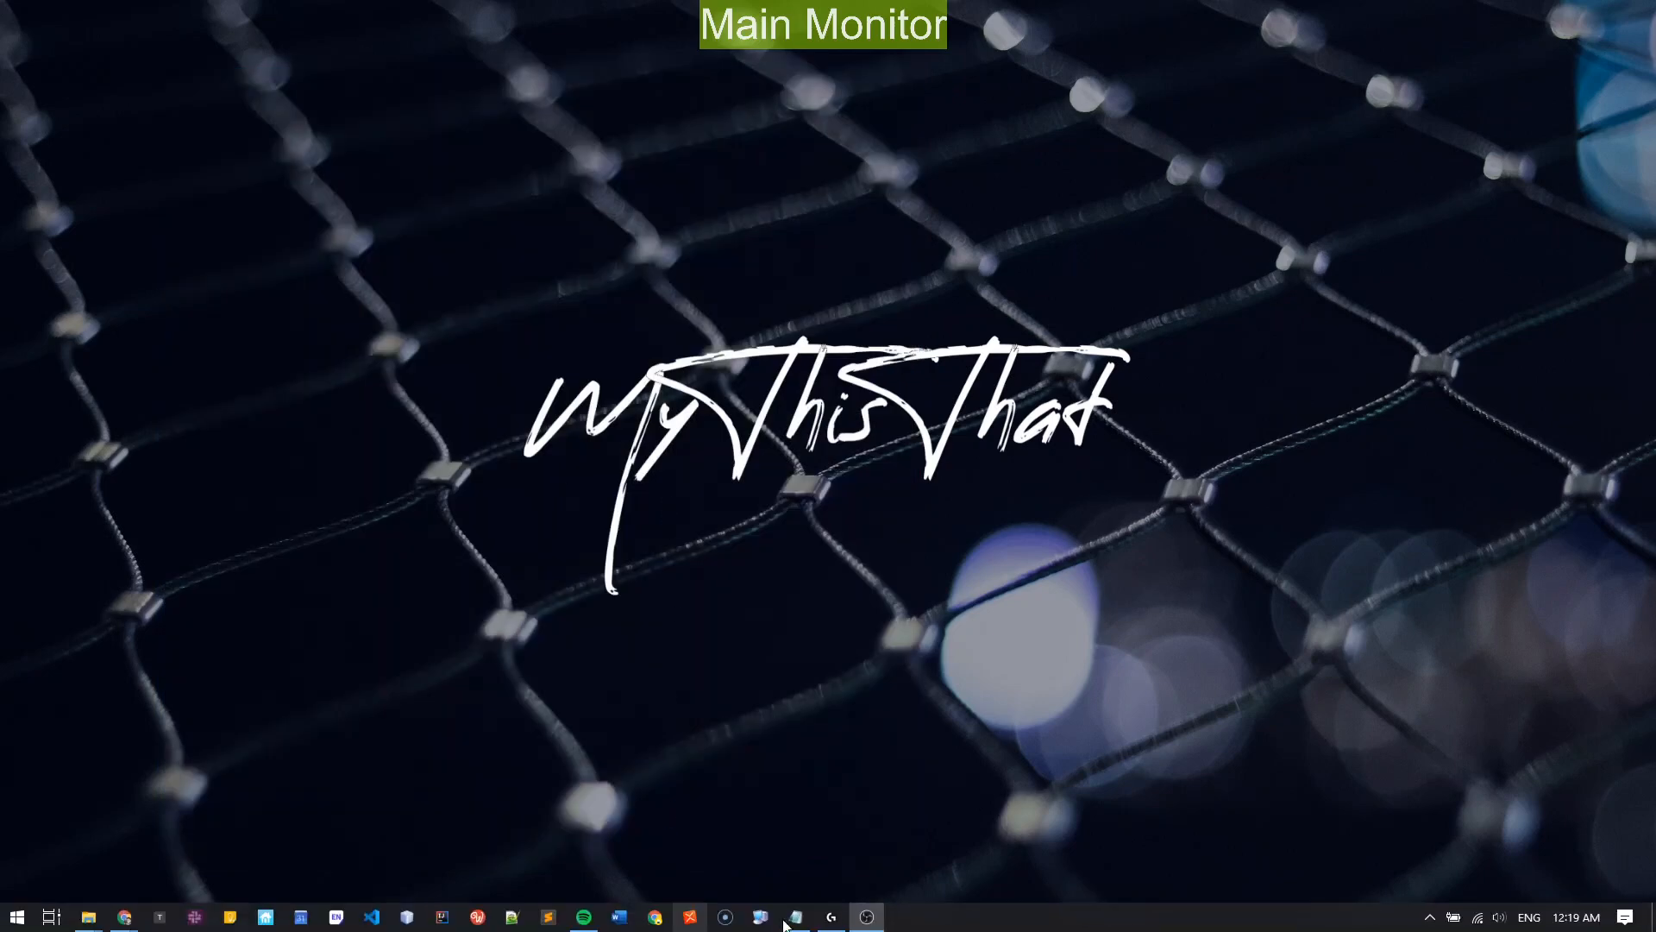
# Step: Open the Notepad window and snap it into zone 1, the wide zone of the layout
pyautogui.click(788, 921)
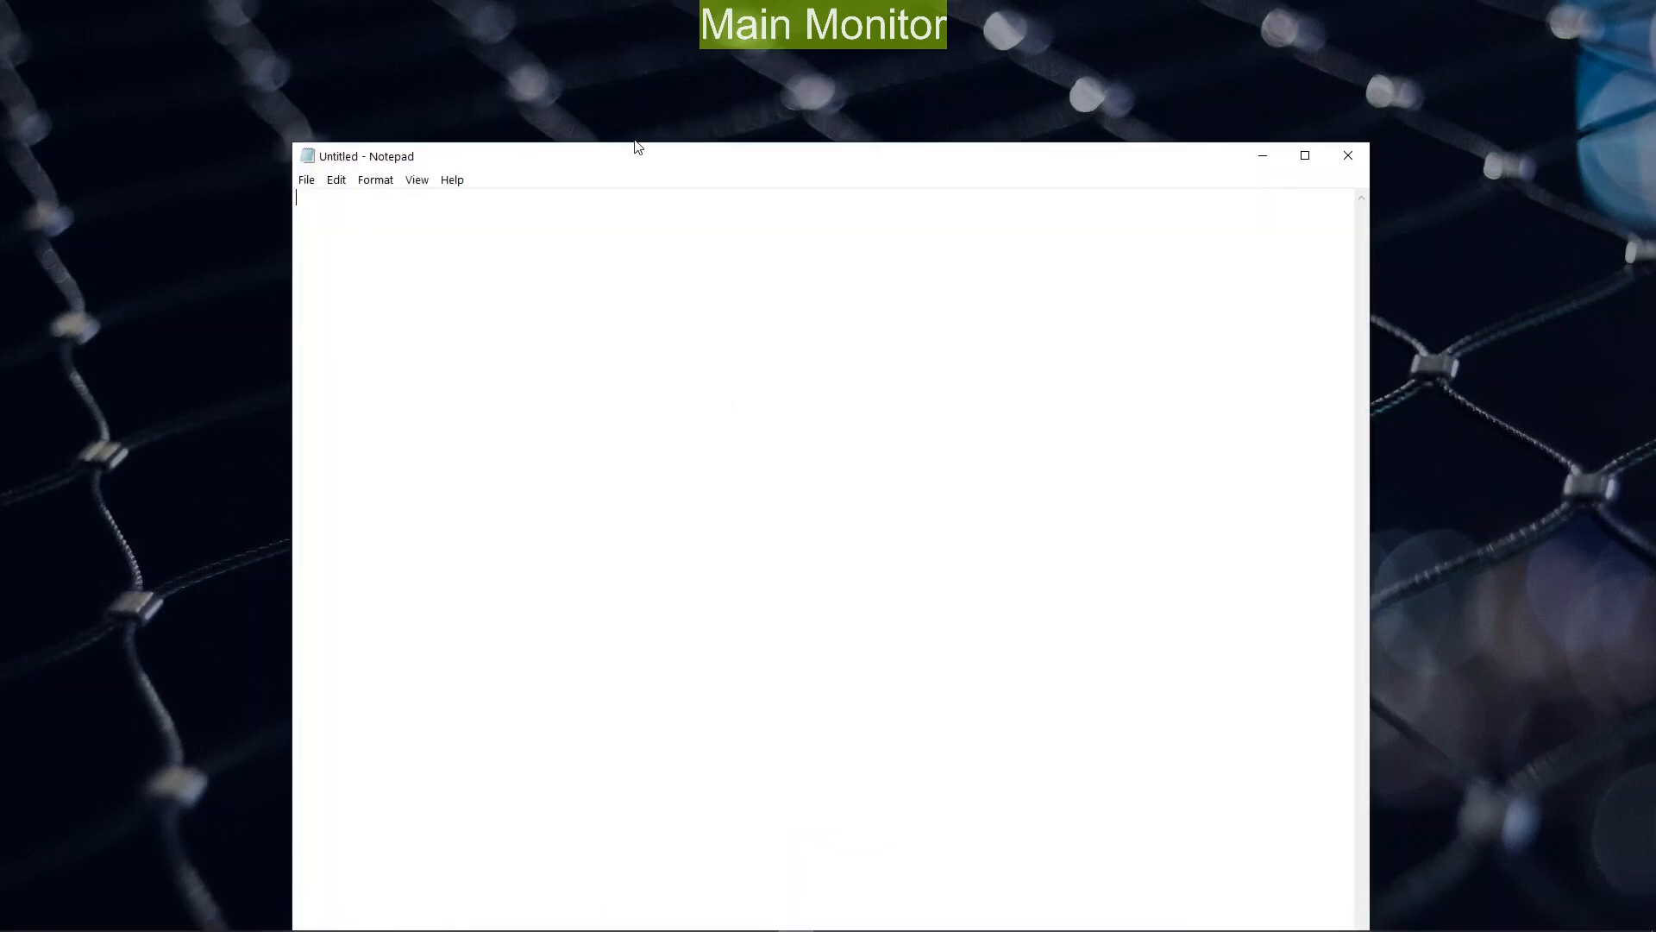
pyautogui.moveTo(636, 151); pyautogui.dragTo(603, 40)
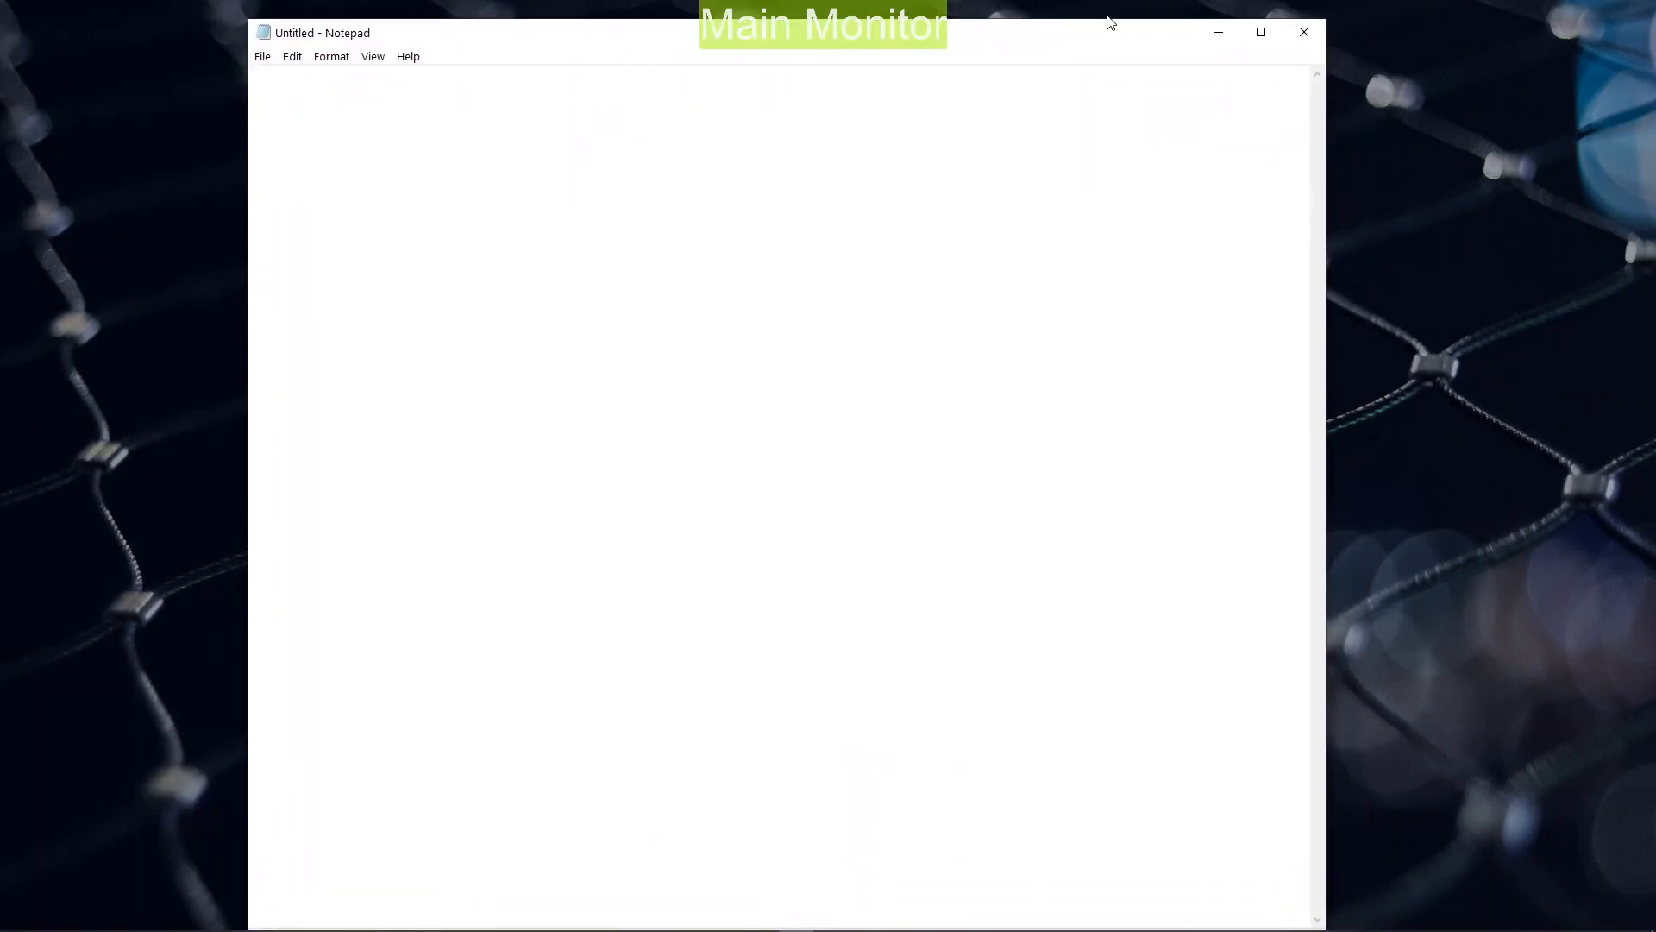
pyautogui.moveTo(1114, 24); pyautogui.dragTo(954, 136)
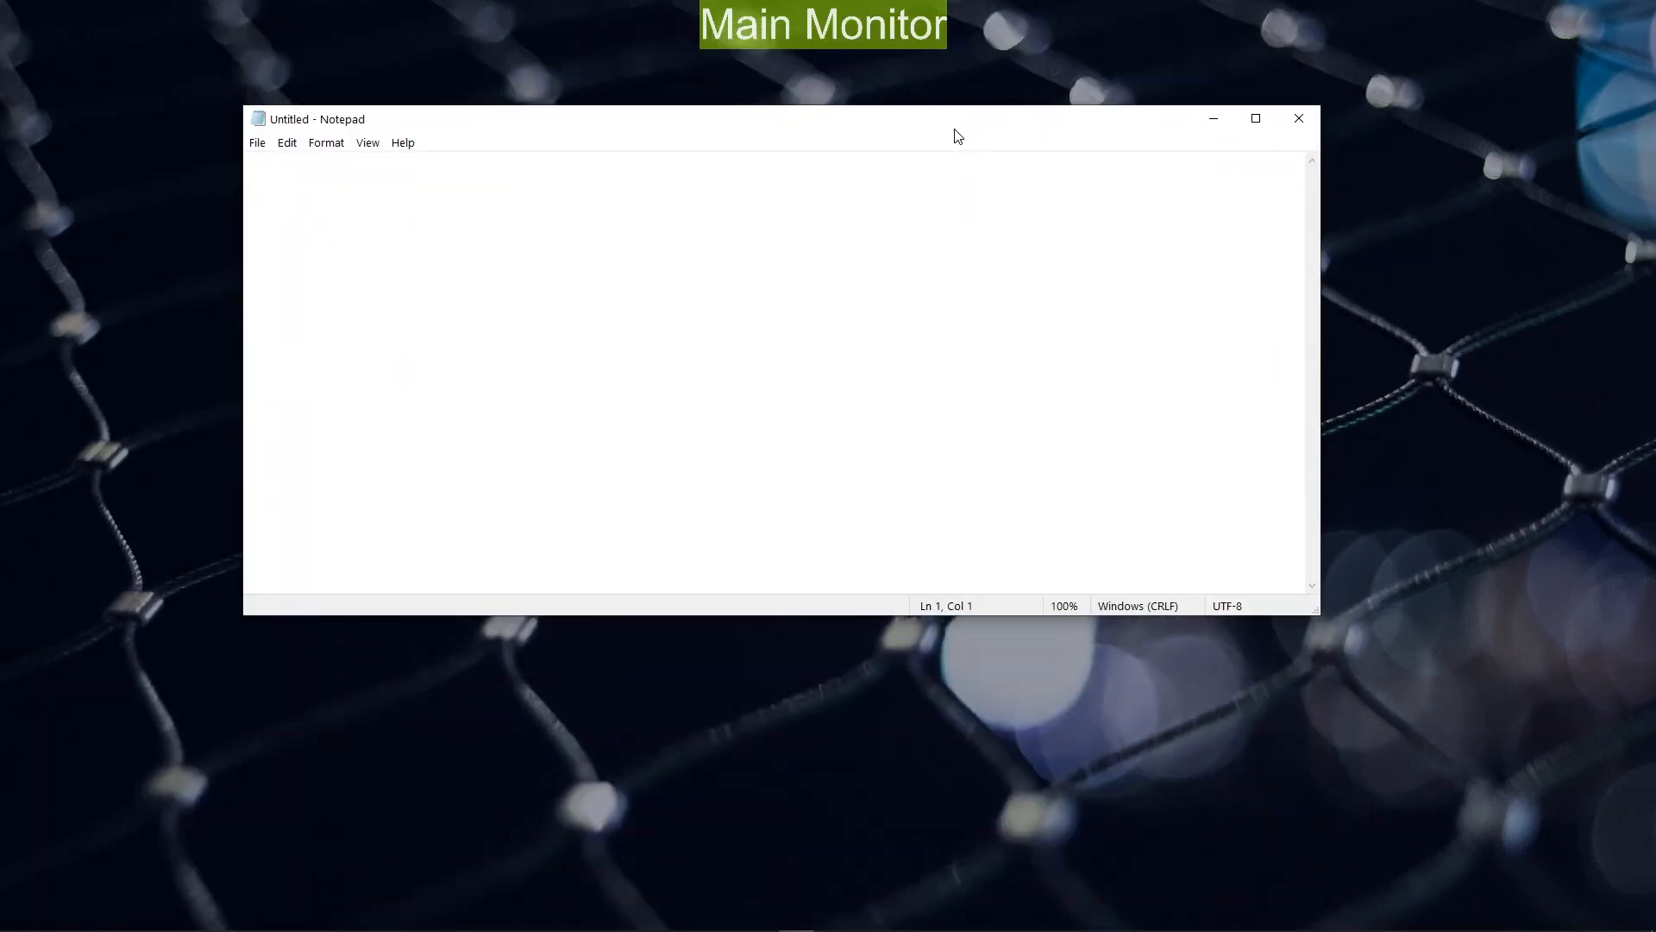
pyautogui.moveTo(802, 122); pyautogui.dragTo(674, 176)
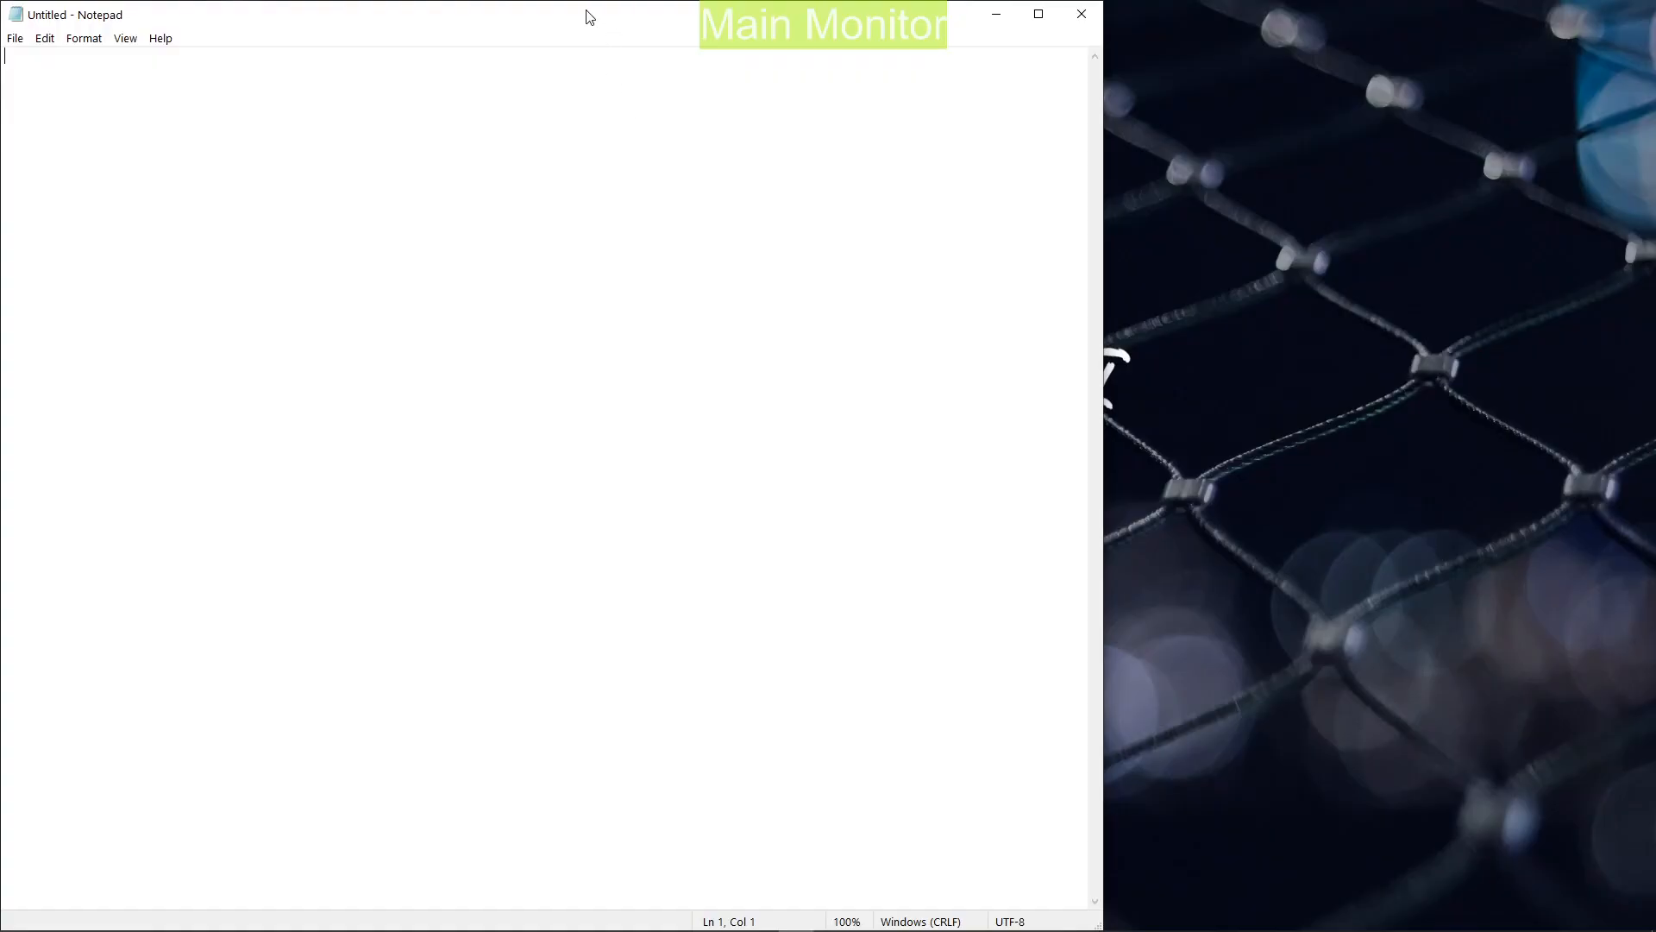
# Step: Snap the Notepad window back and forth between zones 2 and 1, finishing with it in zone 2
pyautogui.moveTo(579, 18); pyautogui.dragTo(1202, 173)
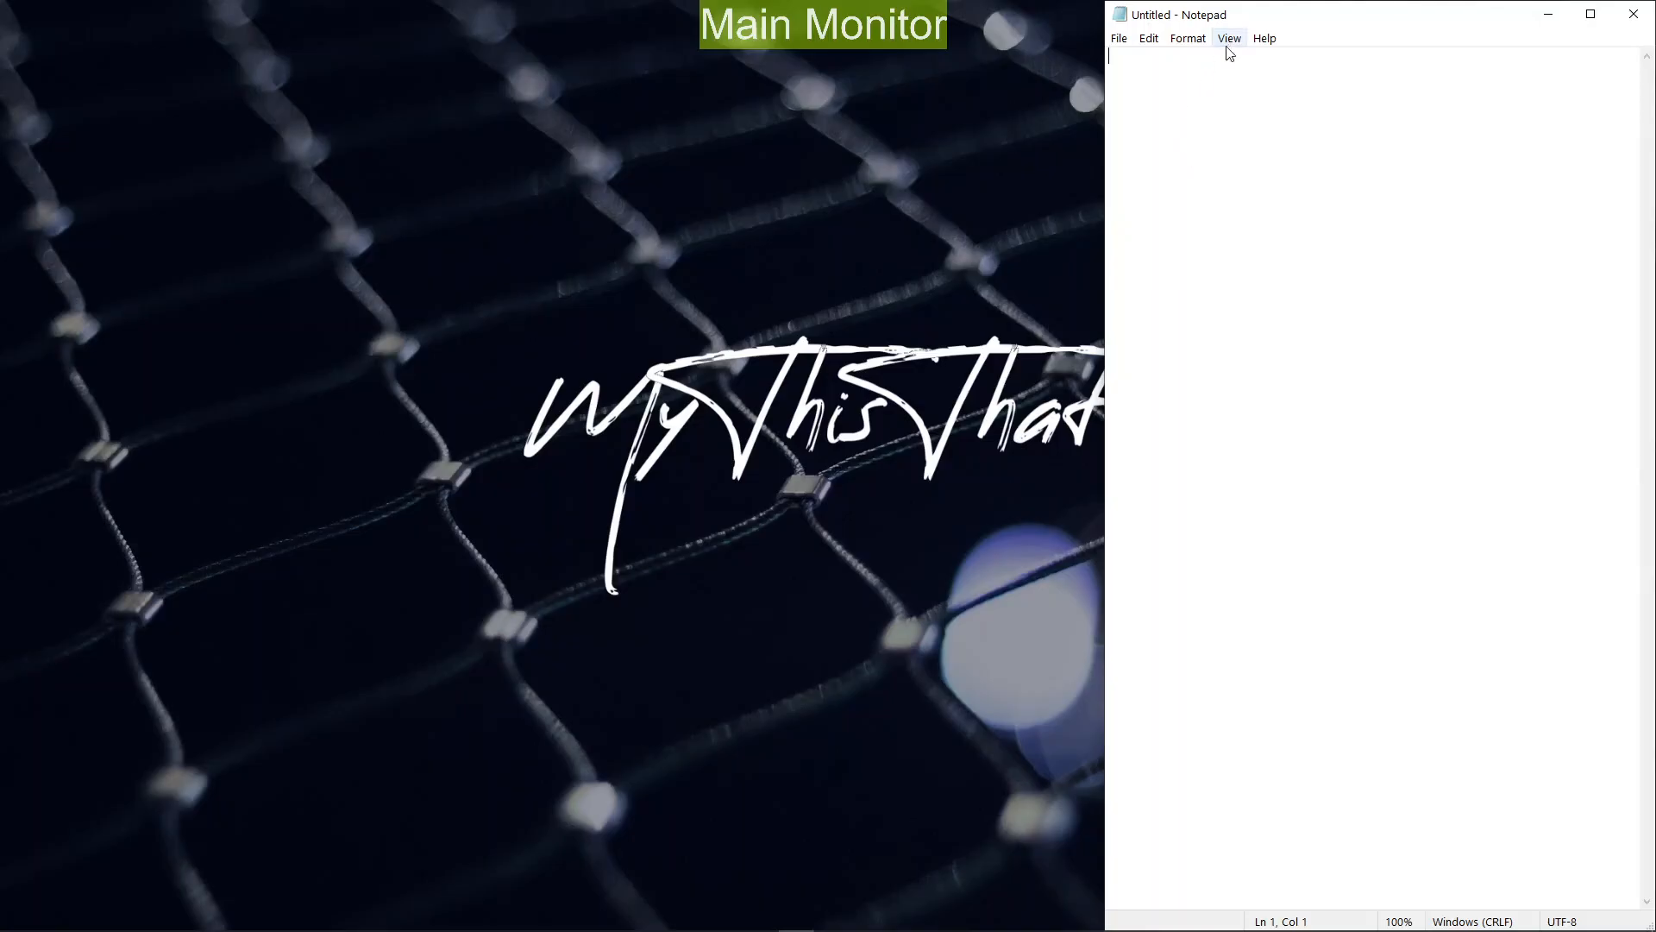
pyautogui.moveTo(1282, 15); pyautogui.dragTo(532, 105)
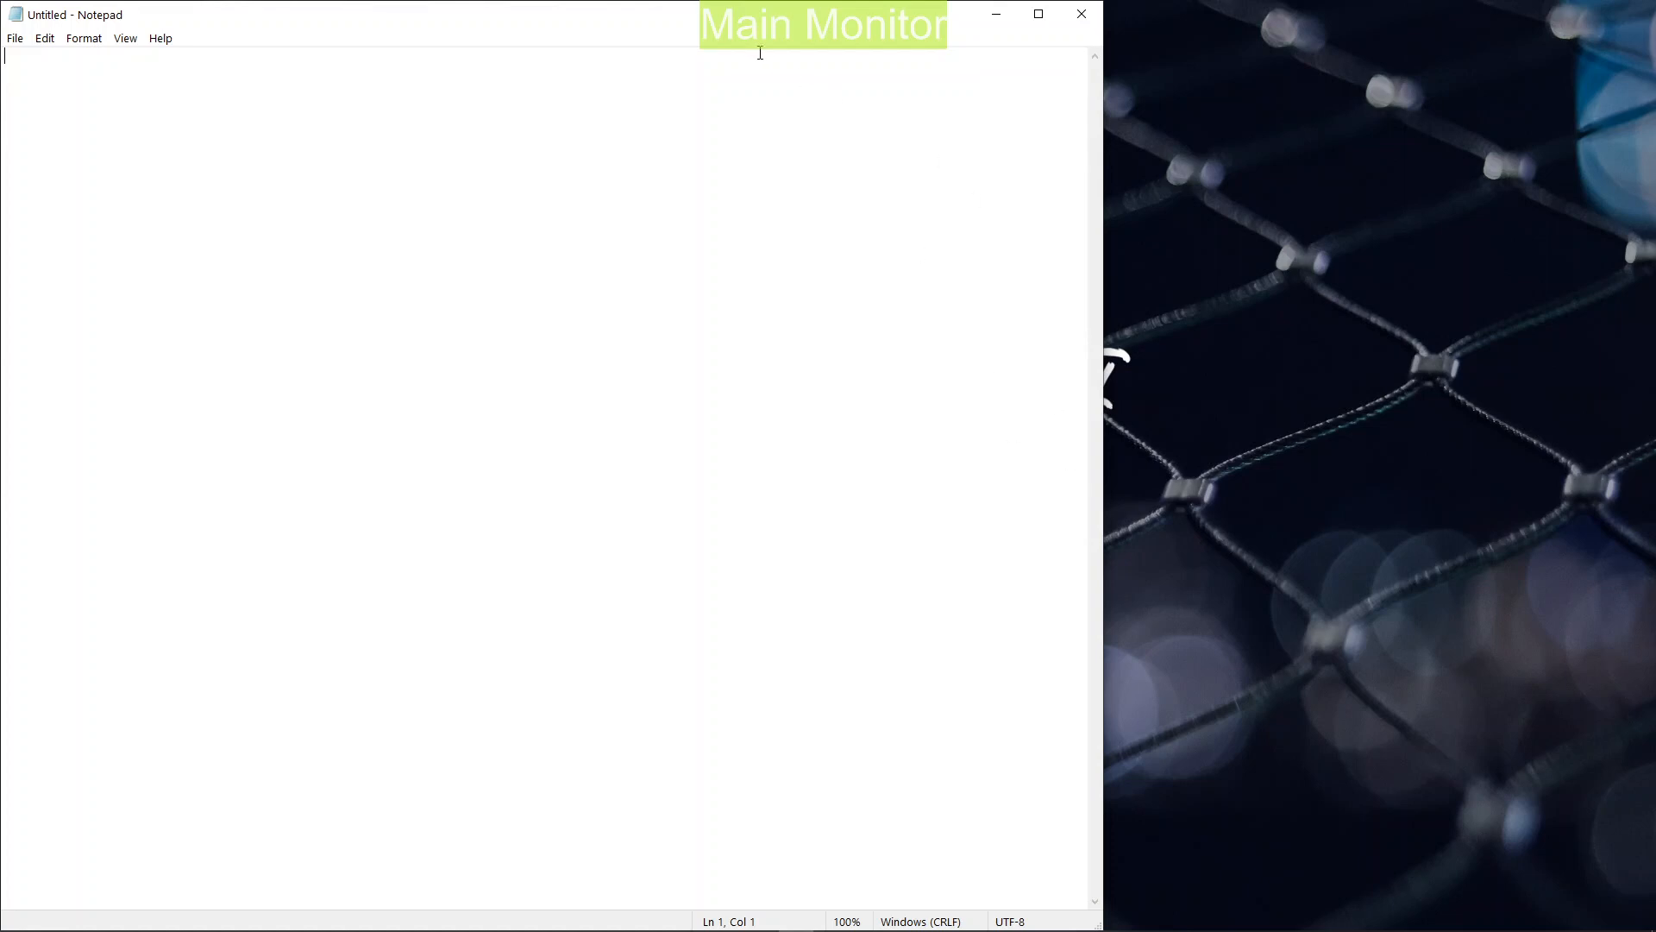
pyautogui.moveTo(665, 19); pyautogui.dragTo(1238, 152)
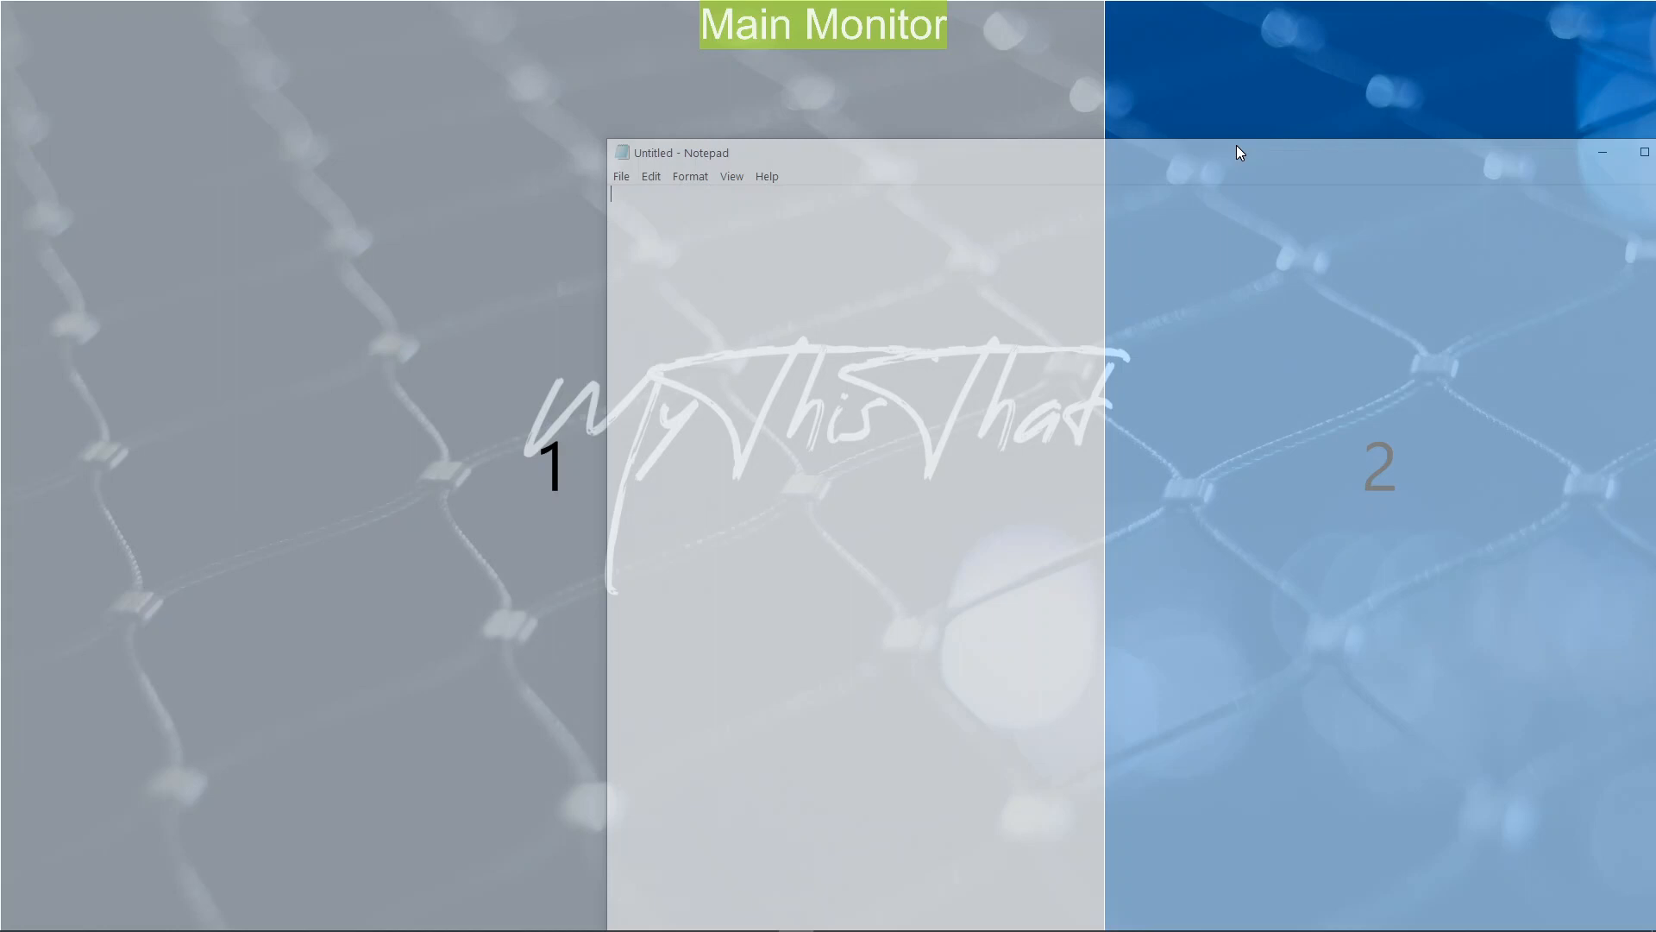
pyautogui.moveTo(1237, 146); pyautogui.dragTo(1239, 149)
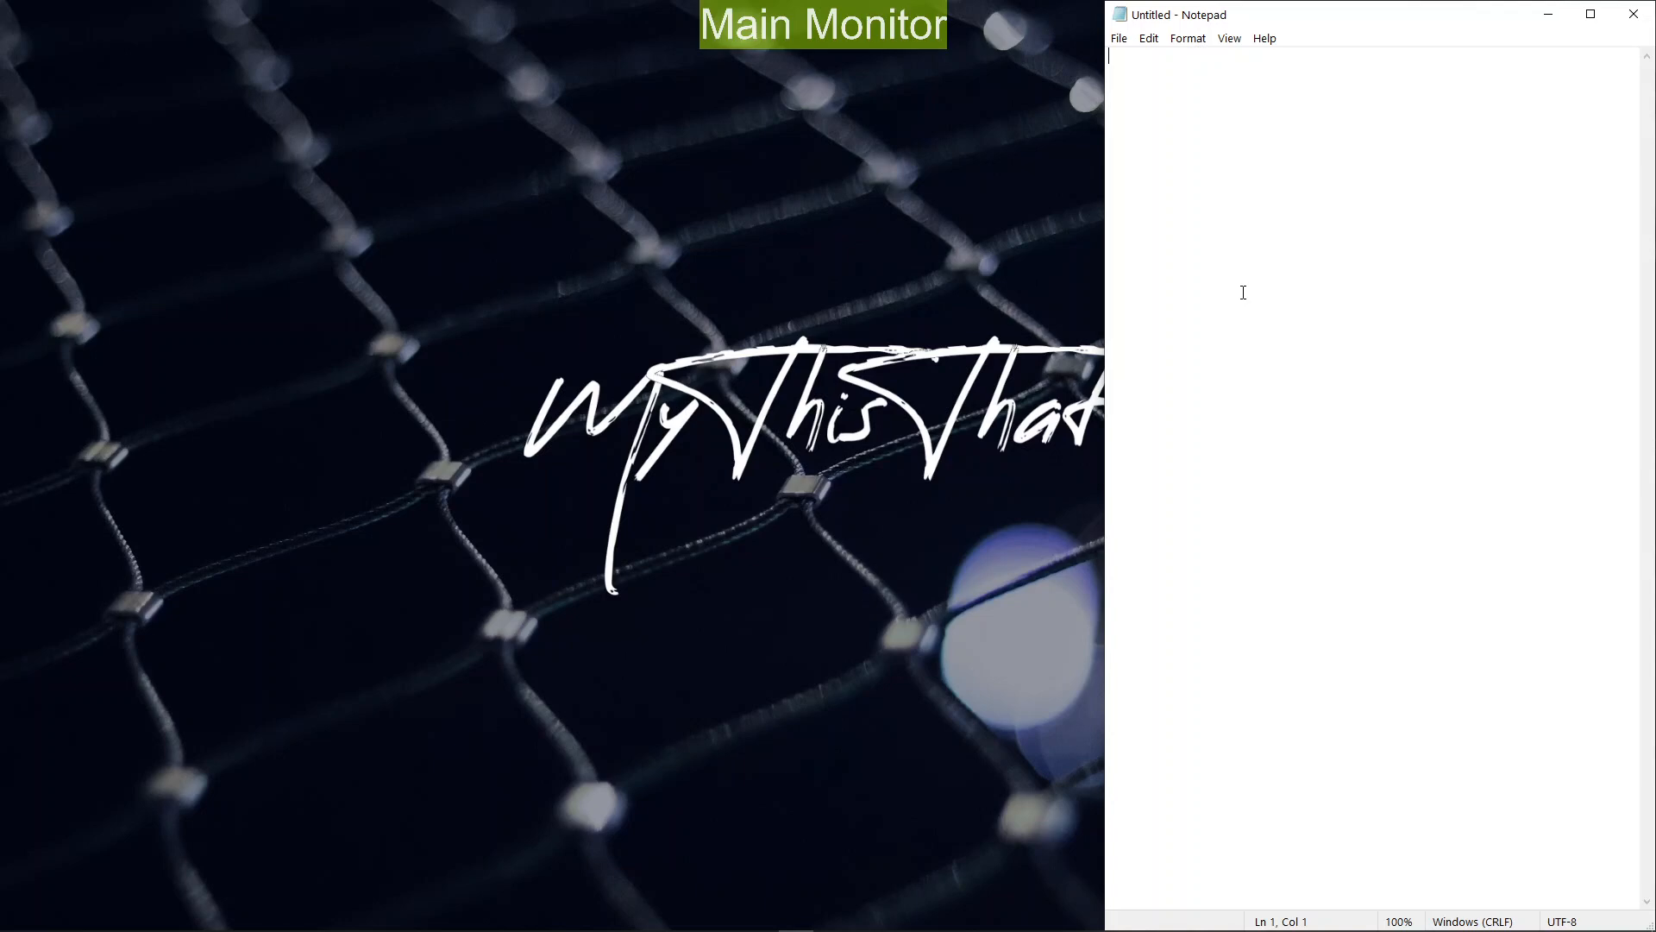
# Step: Snap the Notepad window repeatedly between zones 1 and 2, leave it in zone 1, and minimize it
pyautogui.moveTo(1312, 33); pyautogui.dragTo(295, 129)
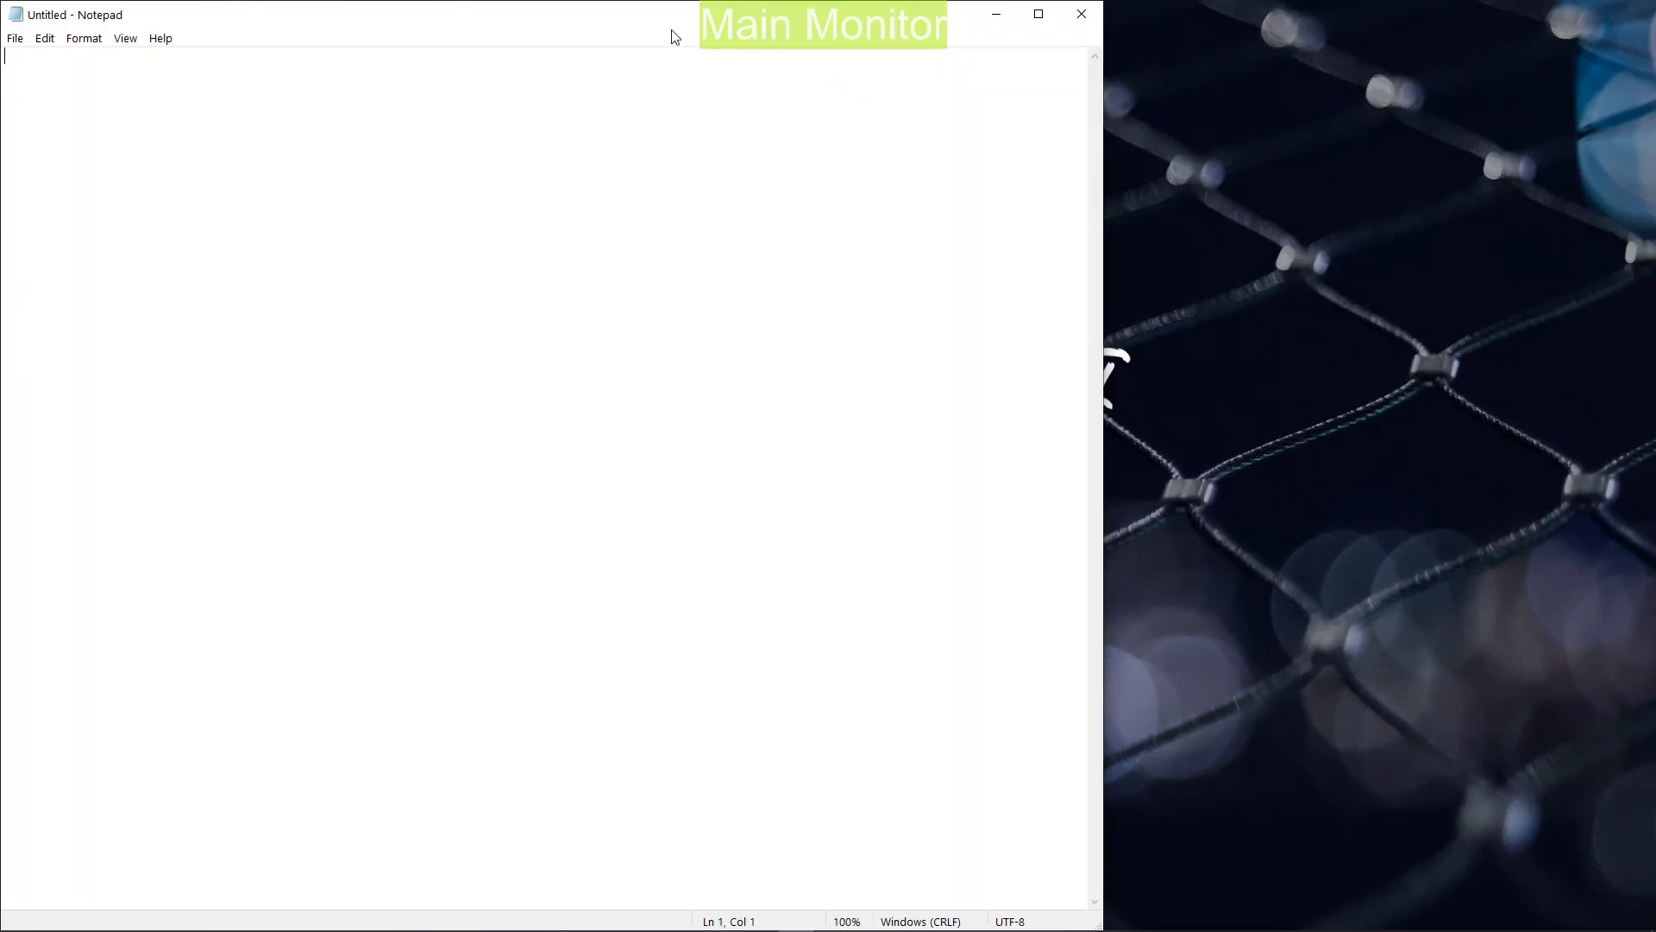
pyautogui.moveTo(671, 13); pyautogui.dragTo(1325, 122)
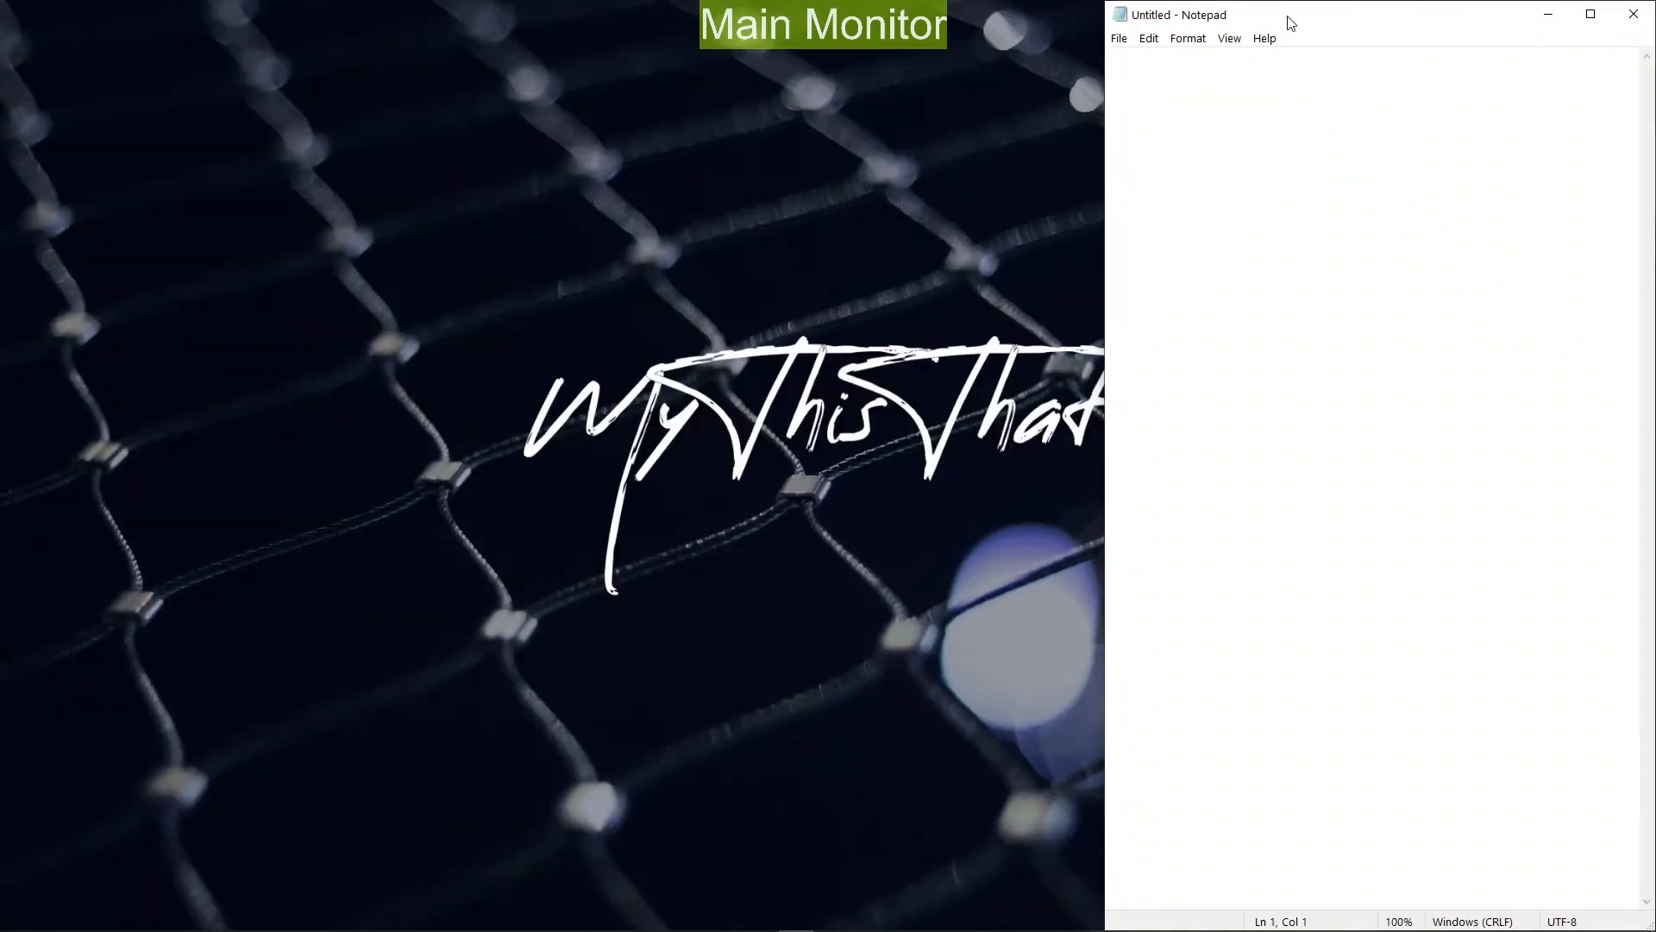
pyautogui.moveTo(1286, 18); pyautogui.dragTo(509, 81)
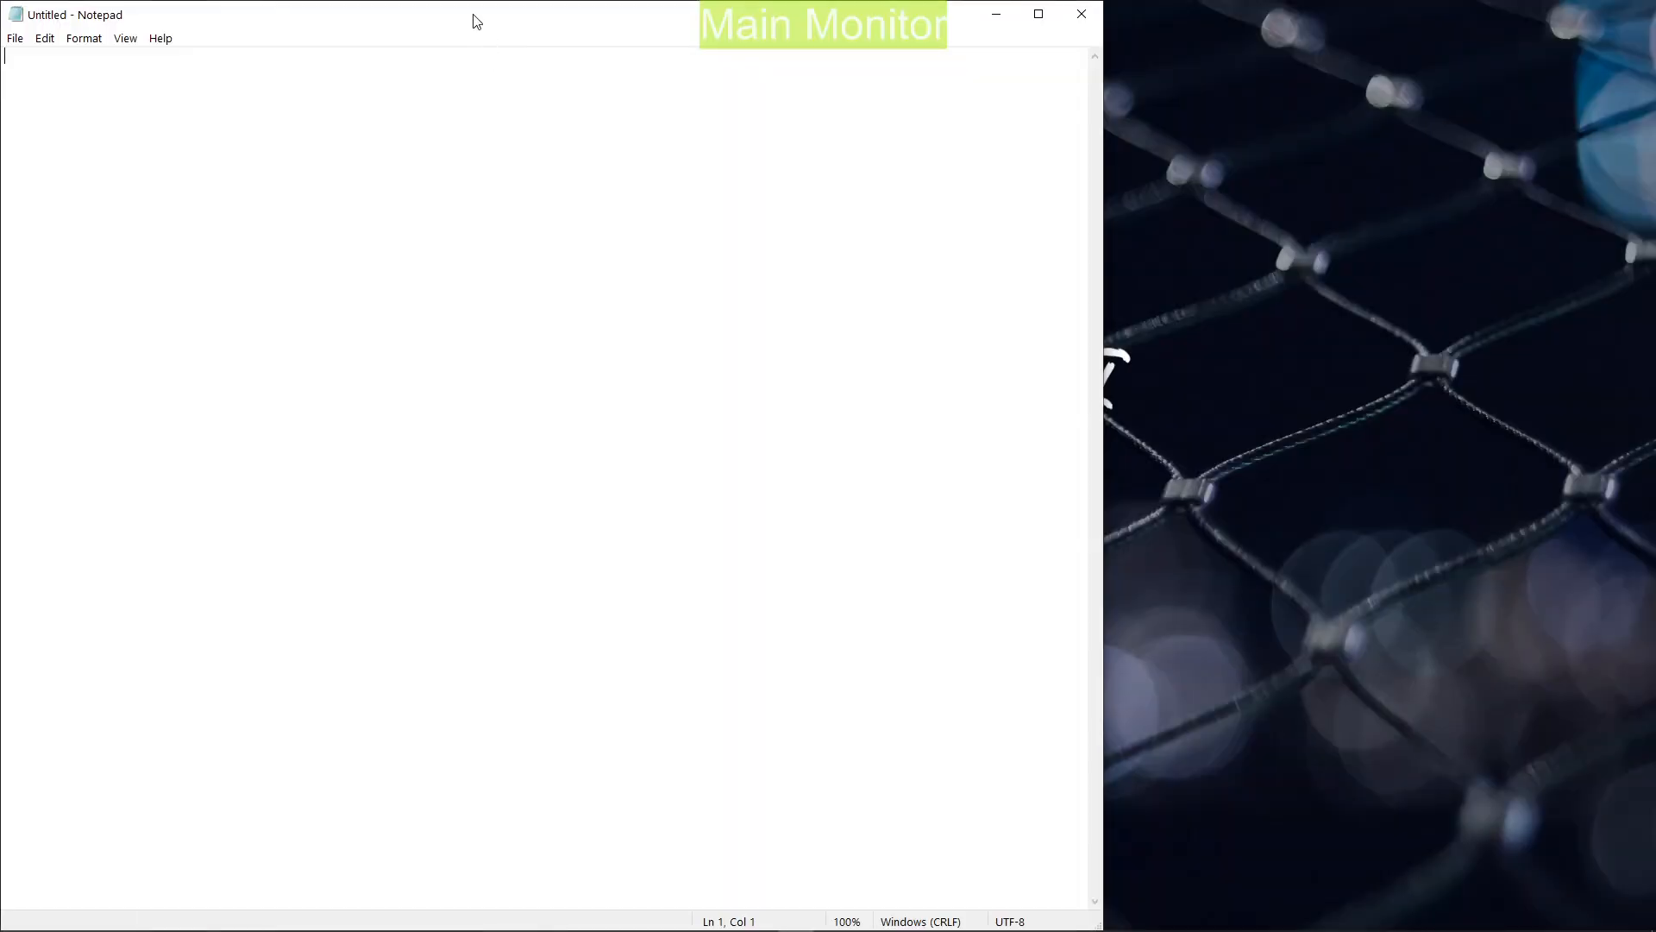
pyautogui.moveTo(473, 18); pyautogui.dragTo(742, 80)
pyautogui.click(1343, 432)
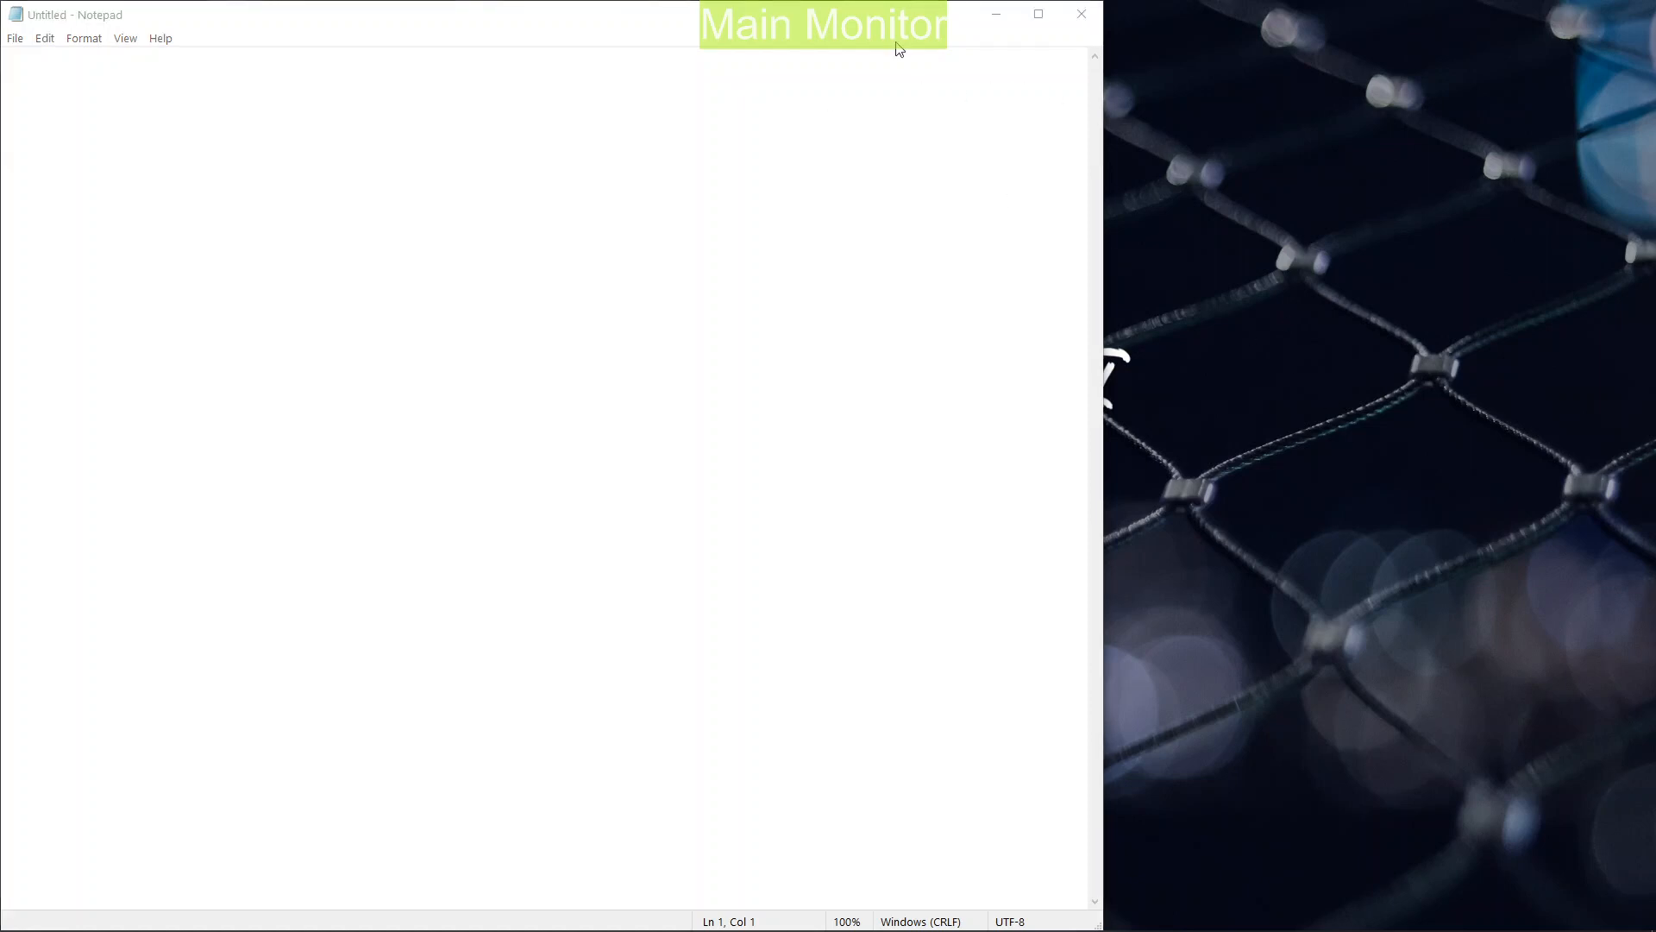
pyautogui.click(997, 19)
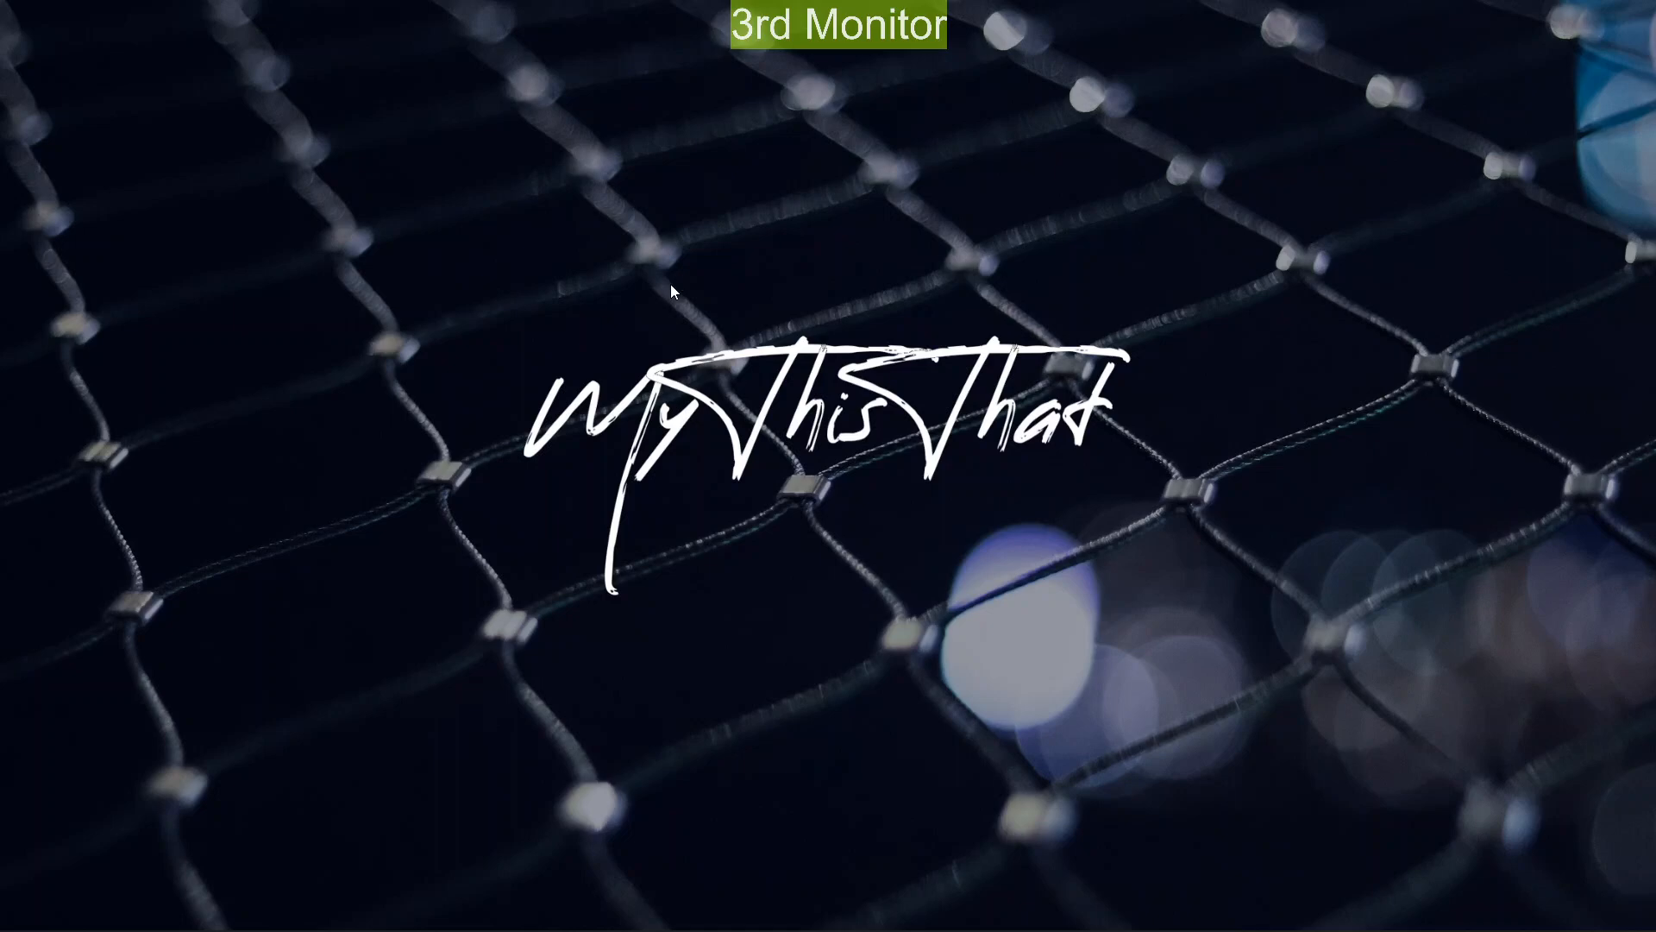
# Step: Open the FancyZones layout chooser on the 3rd monitor and move its window slightly away from its initial position
pyautogui.press('super+grave')
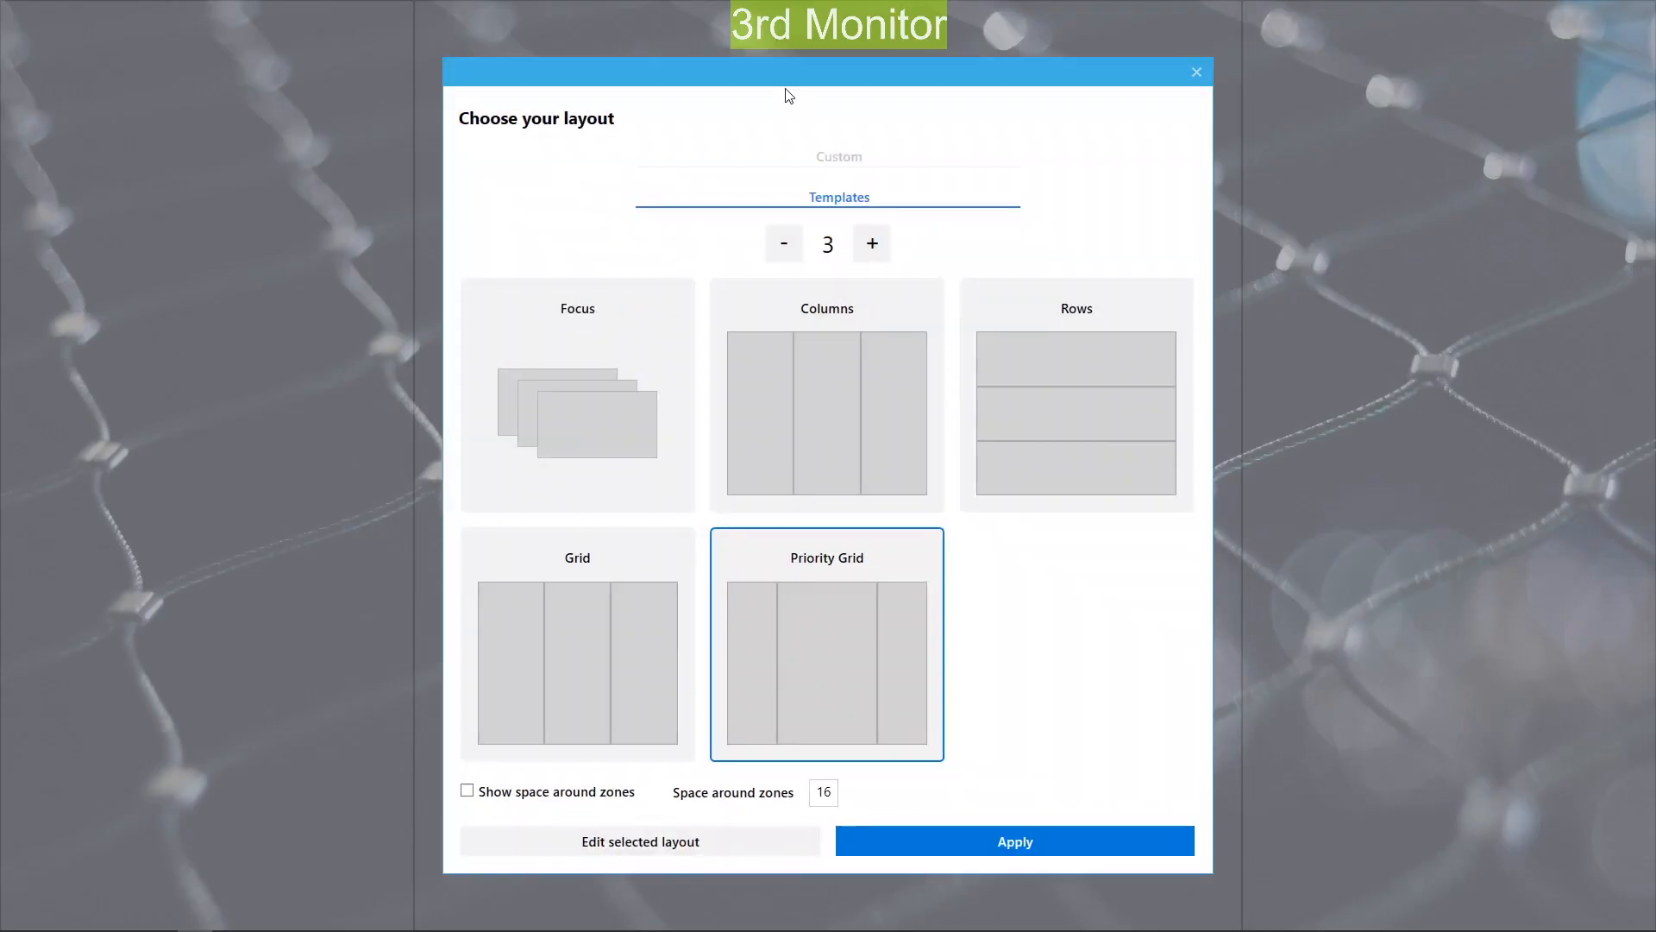
pyautogui.moveTo(785, 91); pyautogui.dragTo(839, 120)
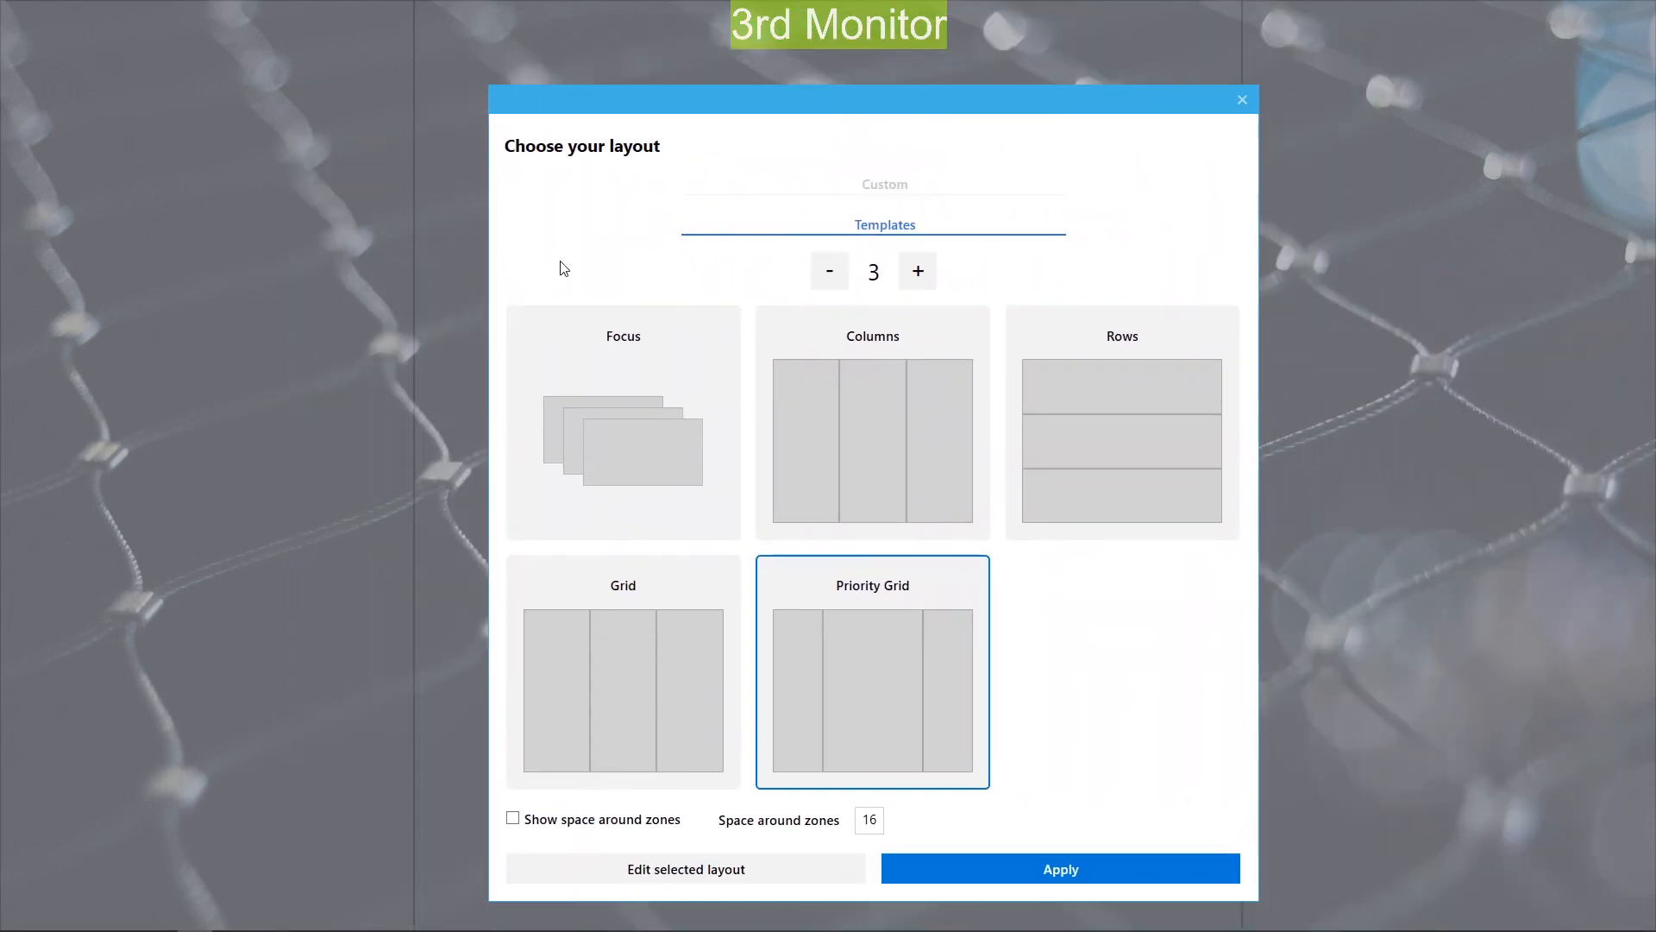
pyautogui.moveTo(837, 102); pyautogui.dragTo(877, 101)
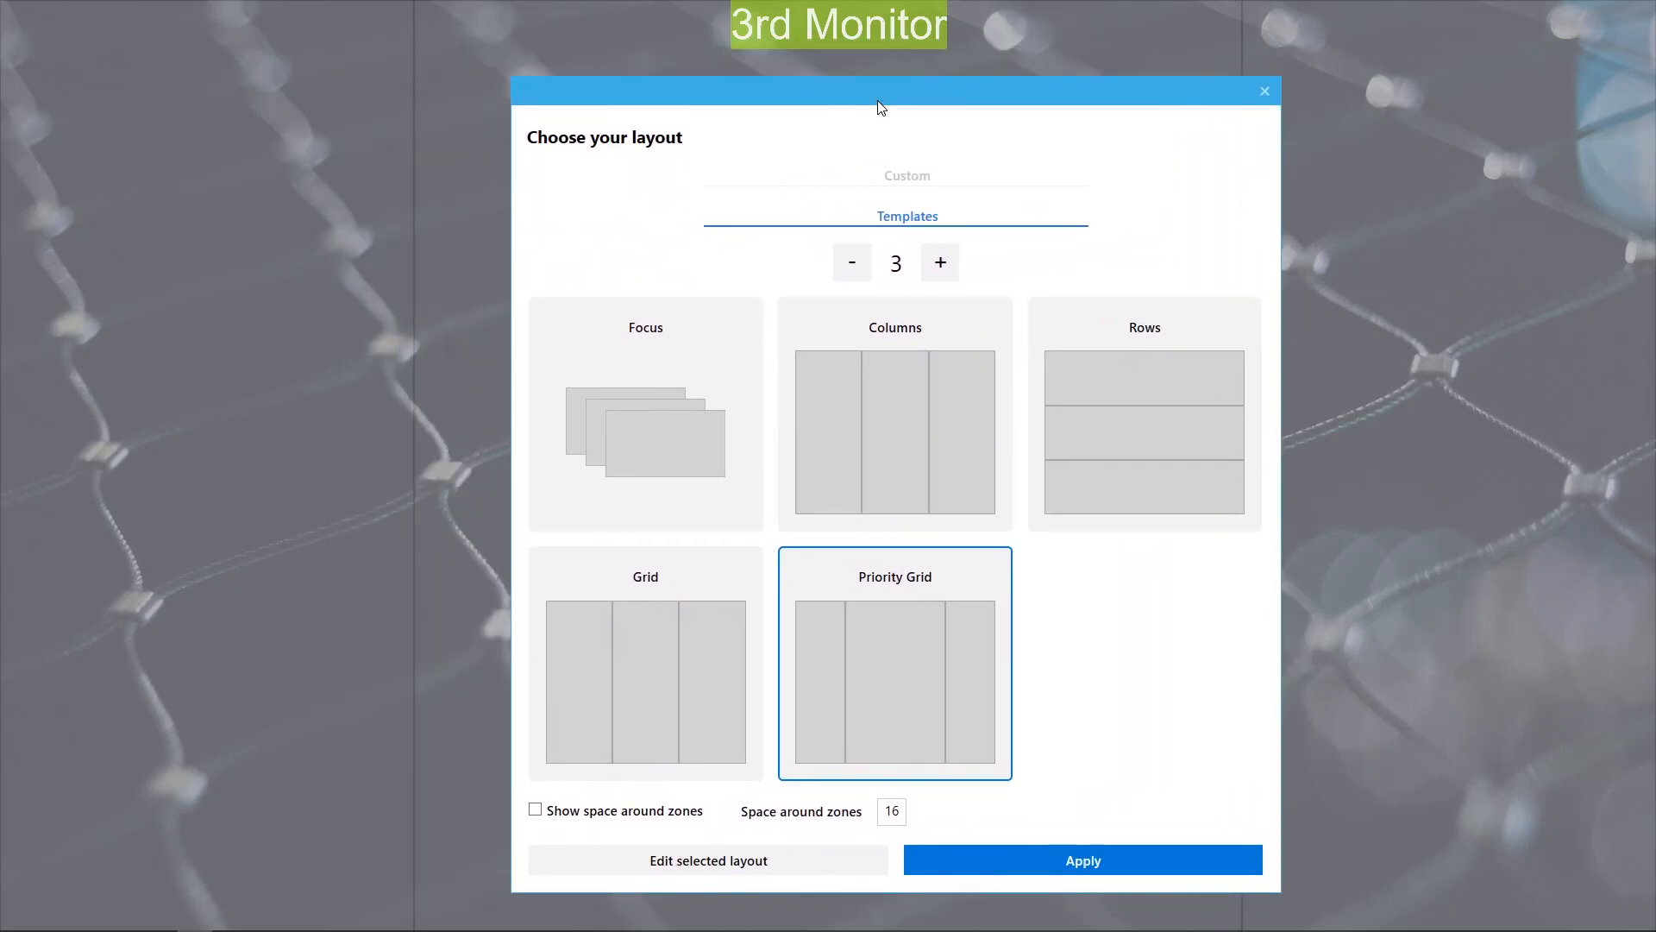